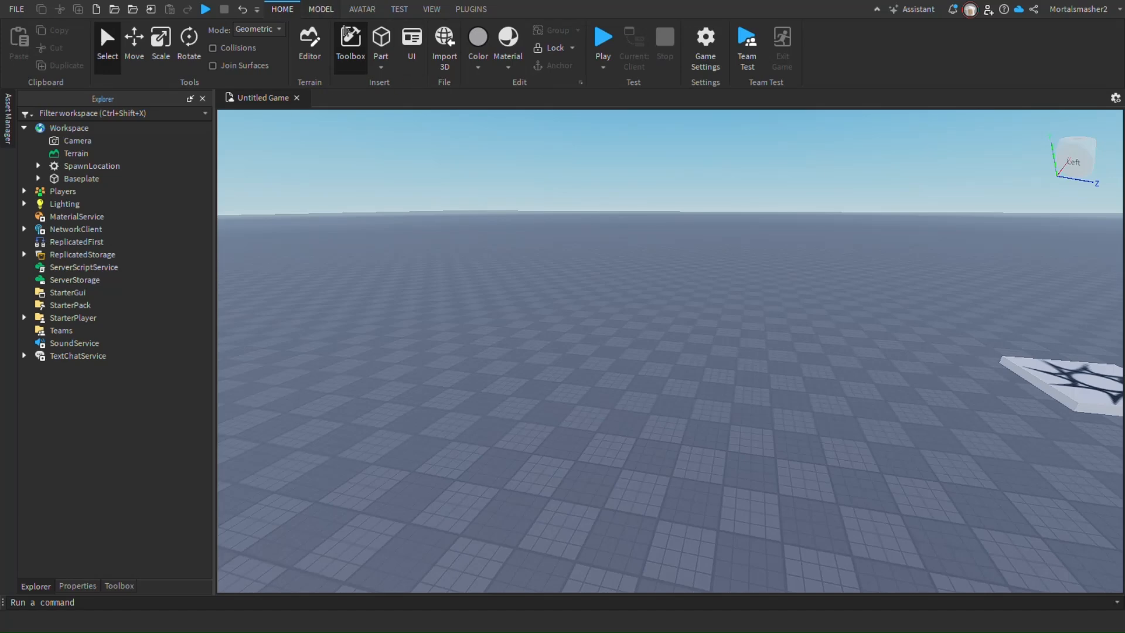
Insert a new block part onto the baseplate.
{"action": "left_click", "coordinate": [382, 38]}
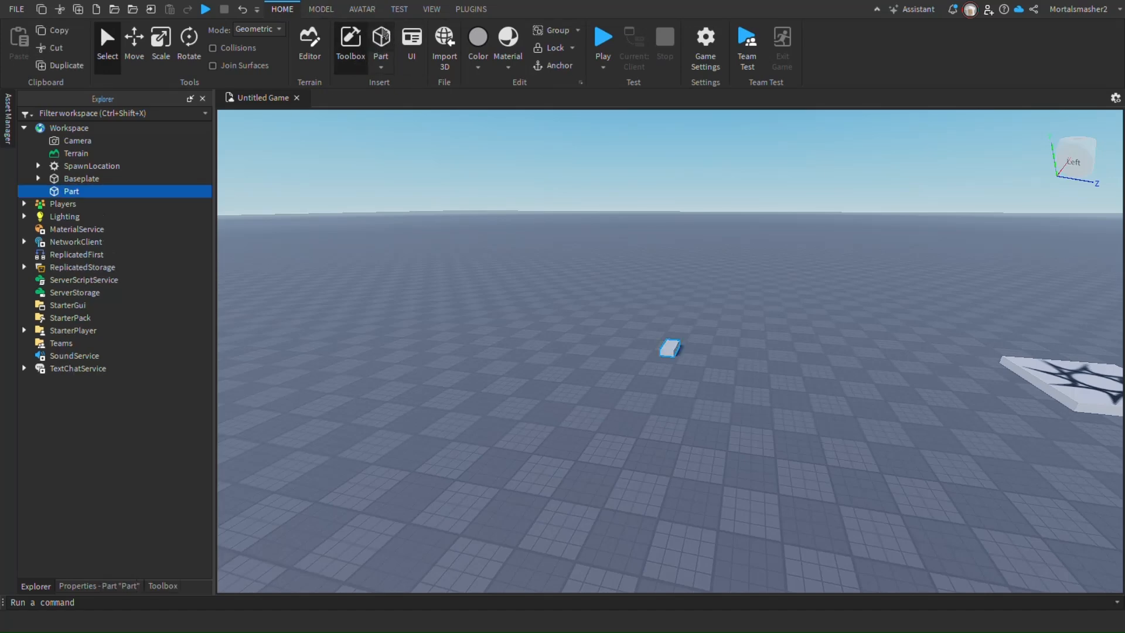
{"action": "right_click_drag", "start_coordinate": [681, 356], "coordinate": [711, 338]}
{"action": "key", "text": "w"}
{"action": "key", "text": "w"}
{"action": "key", "text": "s"}
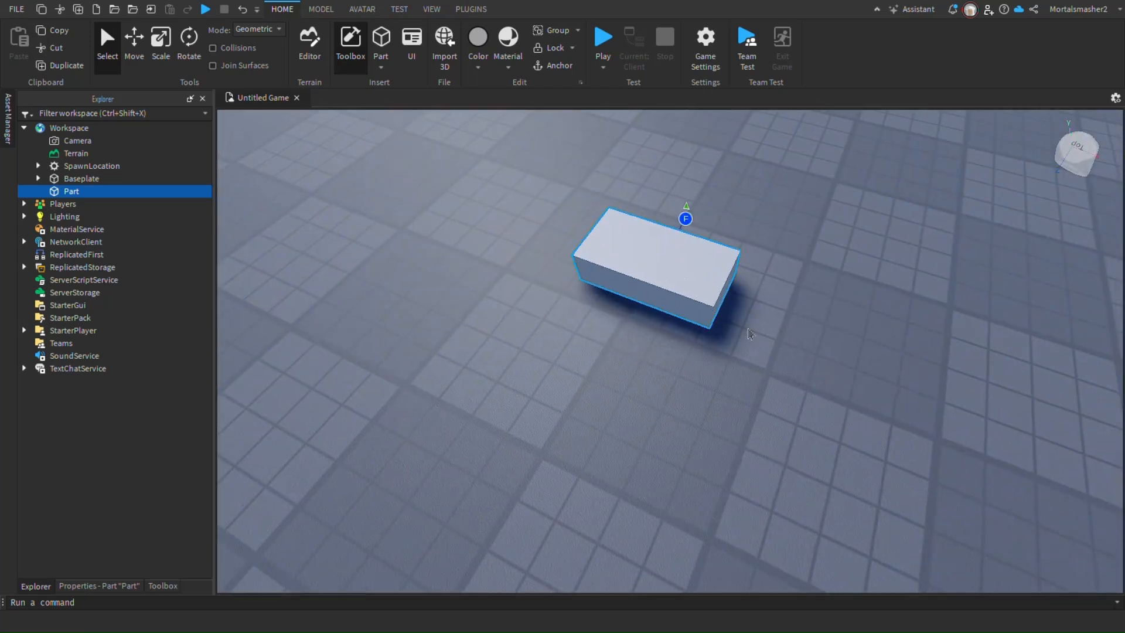
{"action": "right_click_drag", "start_coordinate": [749, 334], "coordinate": [768, 349]}
{"action": "key", "text": "d"}
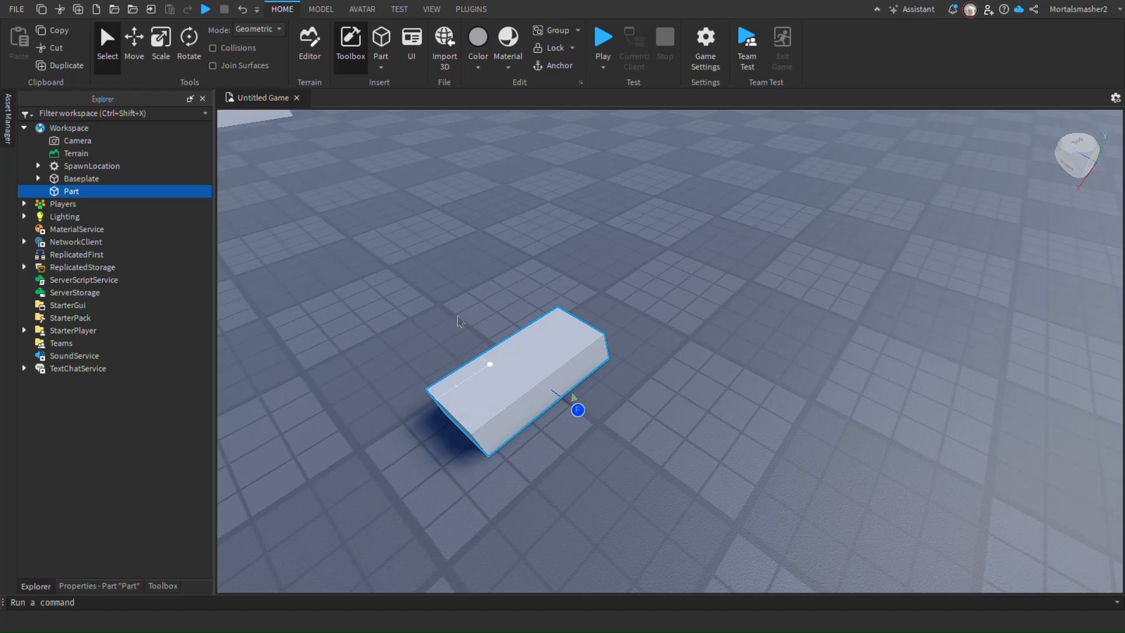
Scale the part into a thin upright panel of about 42.2 × 23.8 × 0.1 studs.
{"action": "left_click", "coordinate": [159, 44]}
{"action": "left_click_drag", "start_coordinate": [584, 421], "coordinate": [524, 367]}
{"action": "left_click_drag", "start_coordinate": [491, 325], "coordinate": [383, 184]}
{"action": "key", "text": "s"}
{"action": "right_click_drag", "start_coordinate": [597, 389], "coordinate": [588, 381]}
{"action": "left_click_drag", "start_coordinate": [575, 354], "coordinate": [530, 114]}
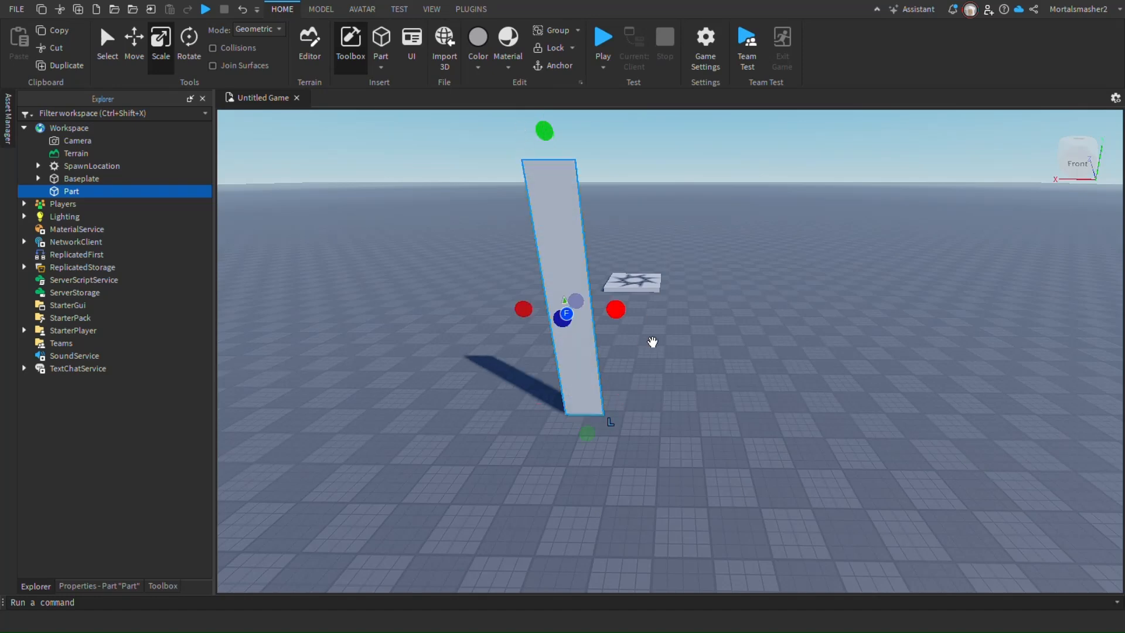
{"action": "left_click_drag", "start_coordinate": [617, 311], "coordinate": [1072, 325]}
{"action": "key", "text": "s"}
{"action": "right_click_drag", "start_coordinate": [841, 375], "coordinate": [852, 346]}
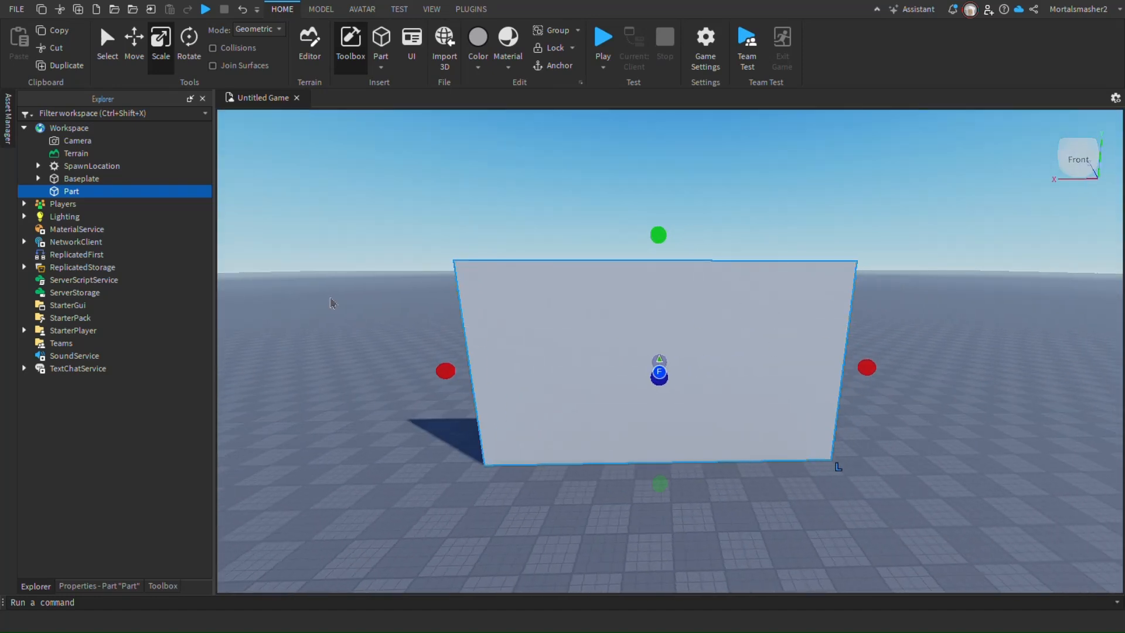
Make the panel part invisible by setting its transparency to 1.
{"action": "left_click", "coordinate": [101, 587]}
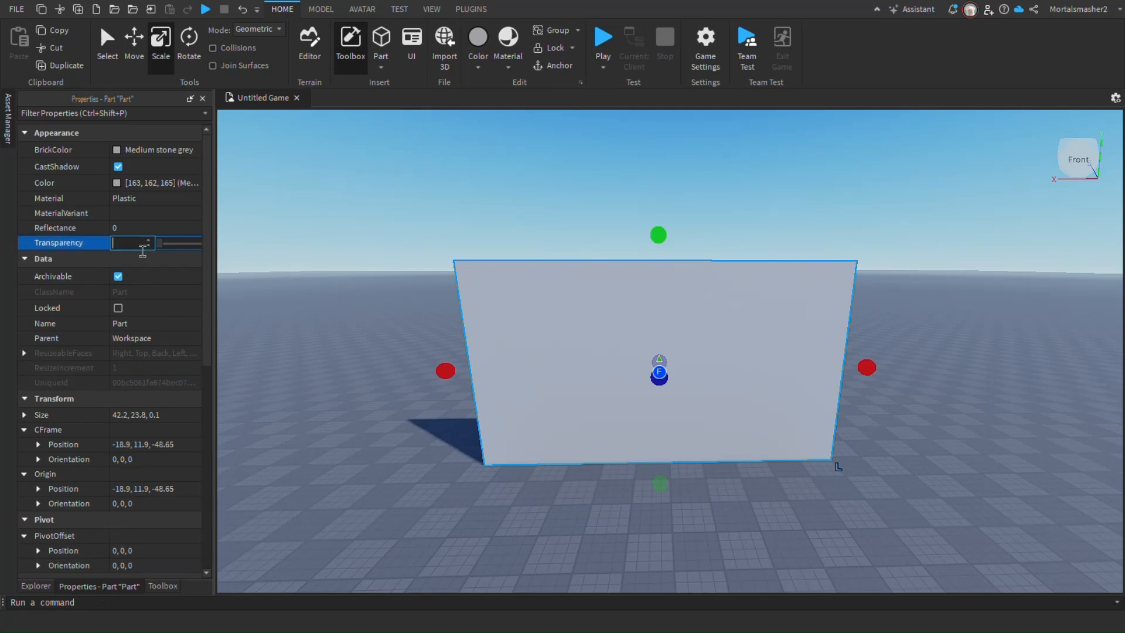
{"action": "type", "text": "1"}
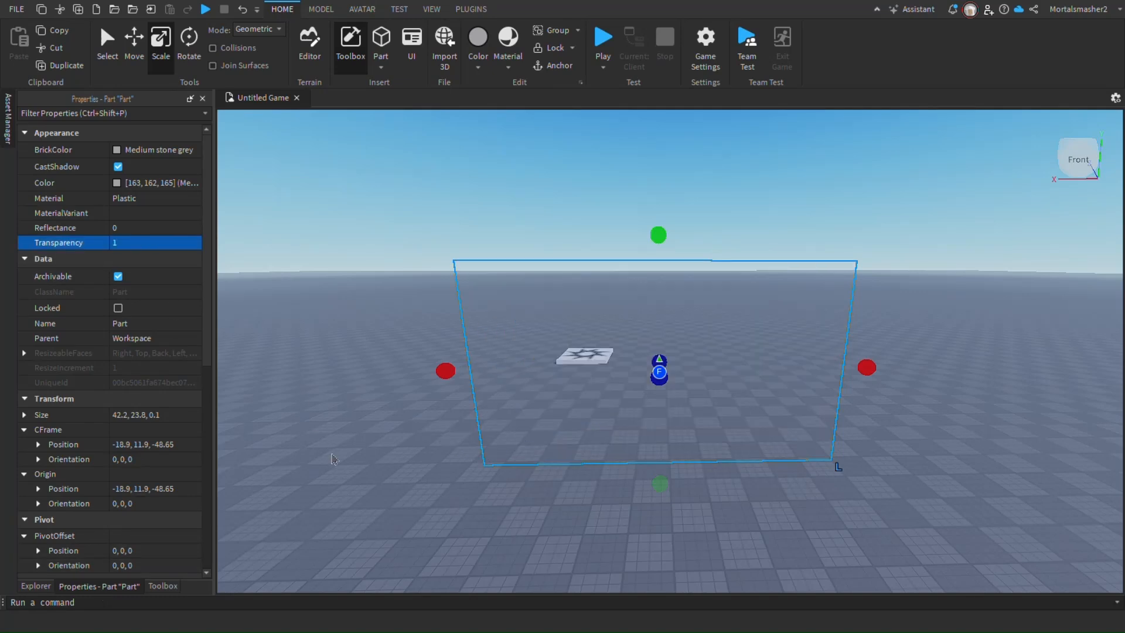
{"action": "left_click", "coordinate": [332, 459]}
{"action": "left_click", "coordinate": [695, 399]}
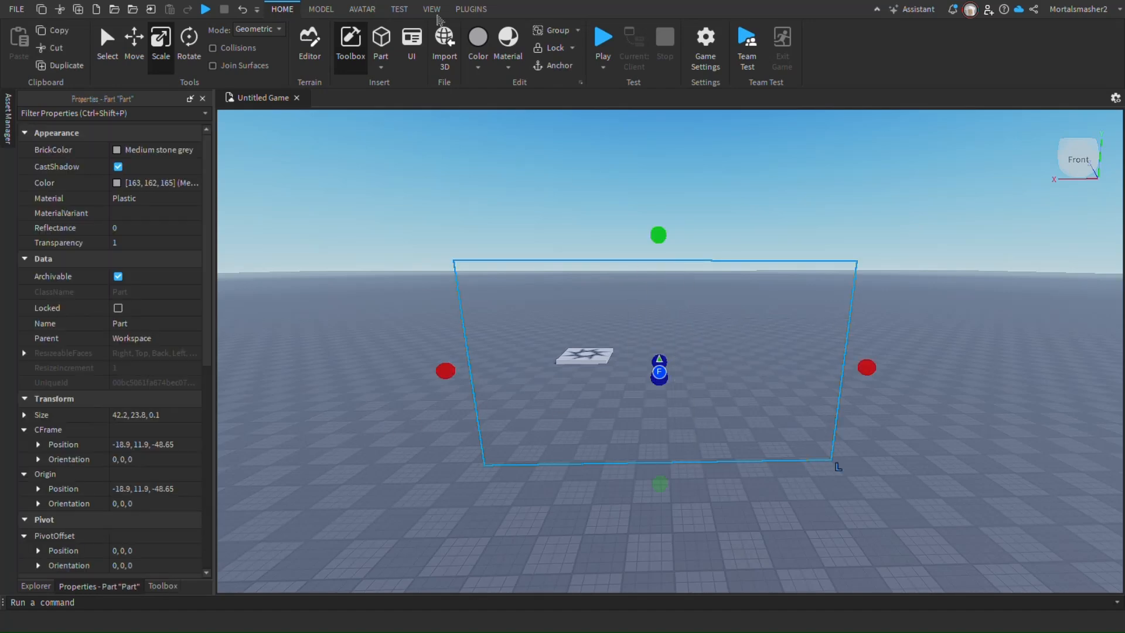
Raise the invisible panel above the baseplate to a Y position of about 29.
{"action": "left_click", "coordinate": [127, 69]}
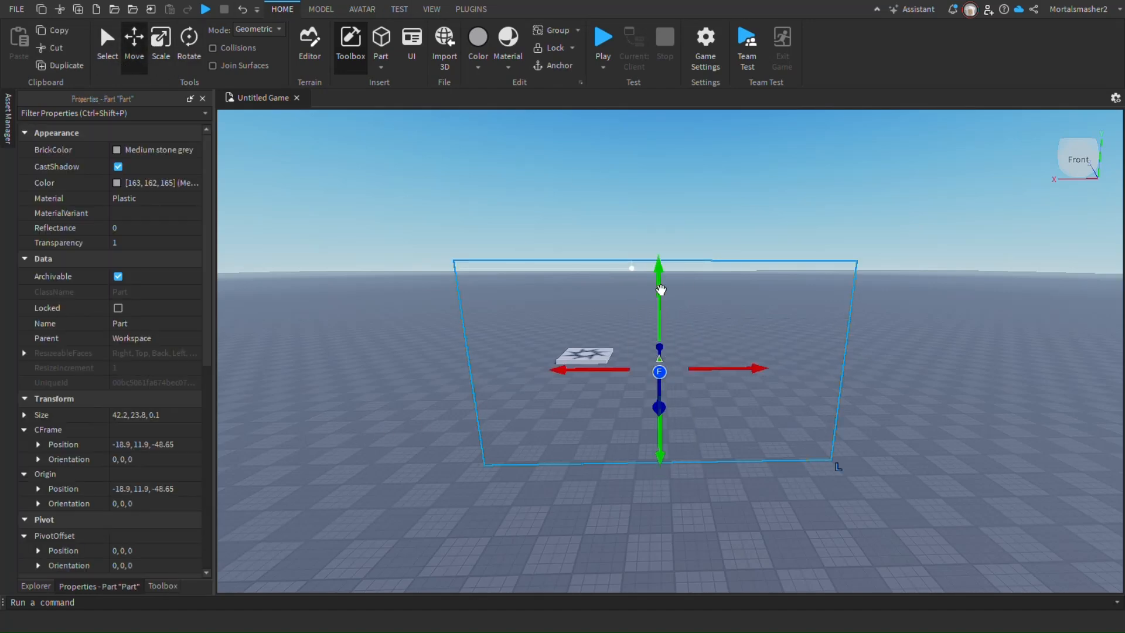
{"action": "left_click_drag", "start_coordinate": [660, 331], "coordinate": [638, 160]}
{"action": "left_click", "coordinate": [937, 410]}
{"action": "right_click_drag", "start_coordinate": [937, 410], "coordinate": [973, 398]}
{"action": "key", "text": "e"}
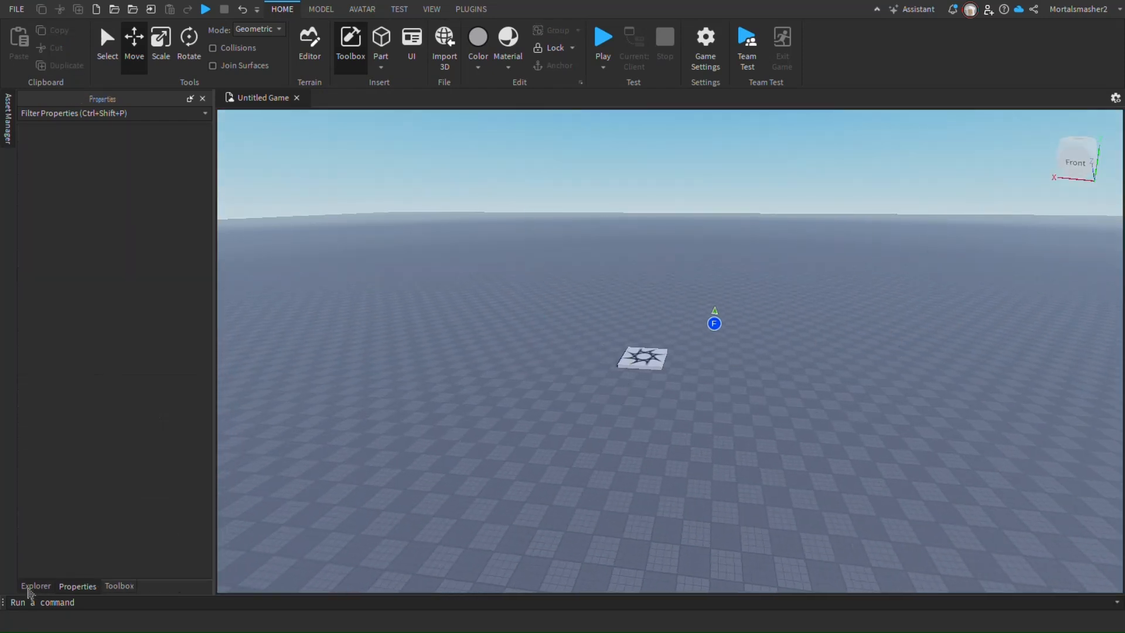
Rename the invisible panel part as TutorialRush.
{"action": "left_click", "coordinate": [34, 586]}
{"action": "left_click", "coordinate": [71, 192]}
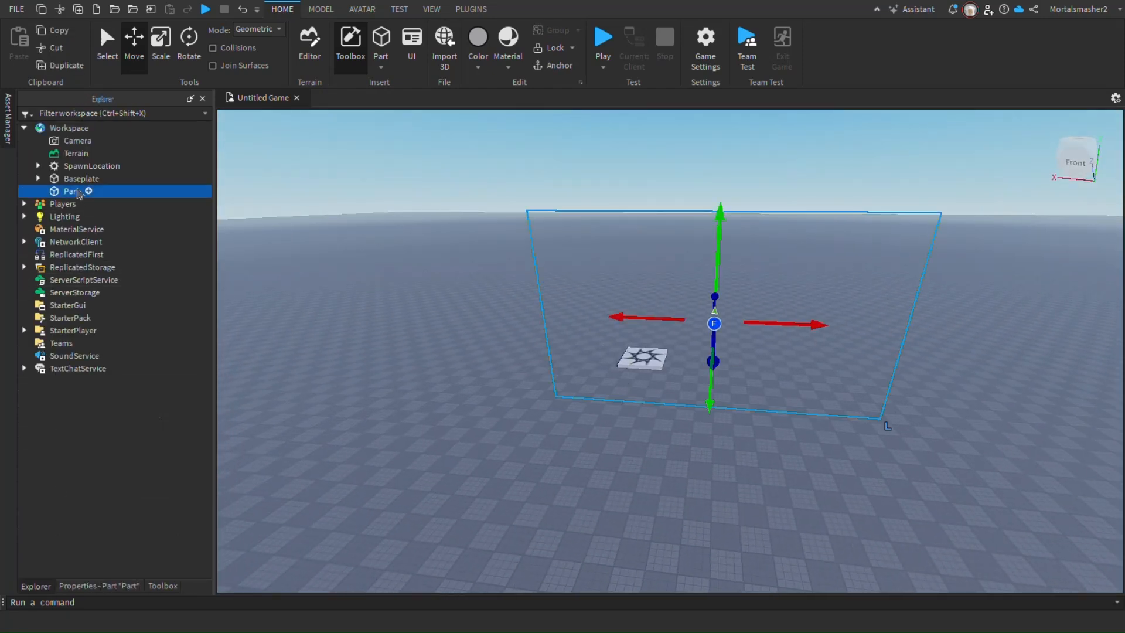
{"action": "left_click", "coordinate": [104, 588]}
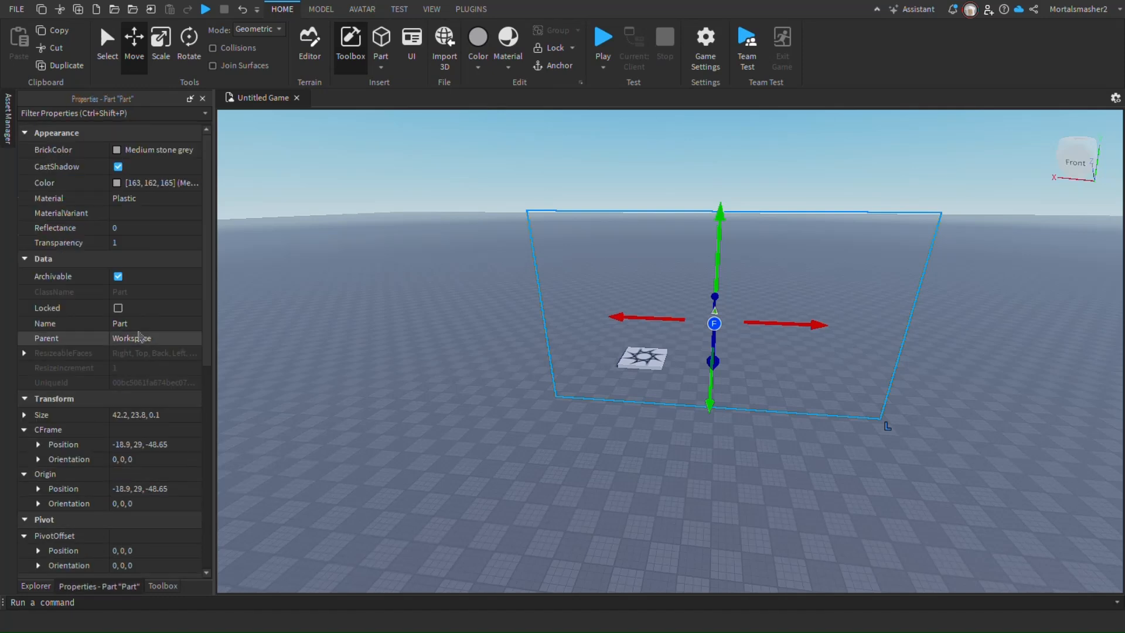
{"action": "left_click", "coordinate": [157, 326]}
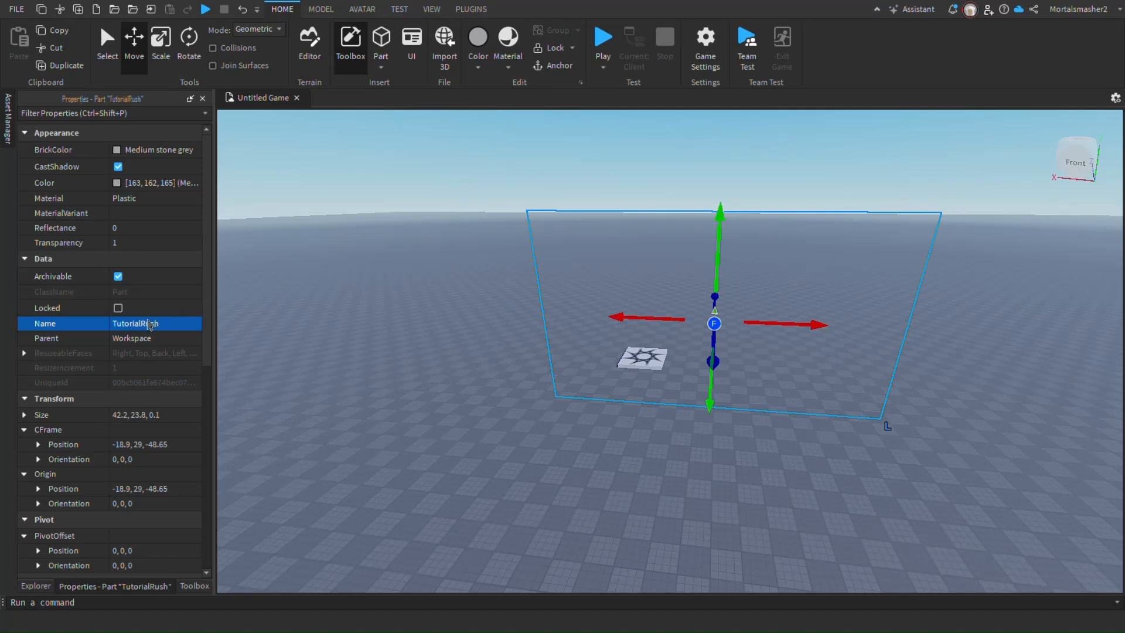
{"action": "left_click", "coordinate": [33, 587]}
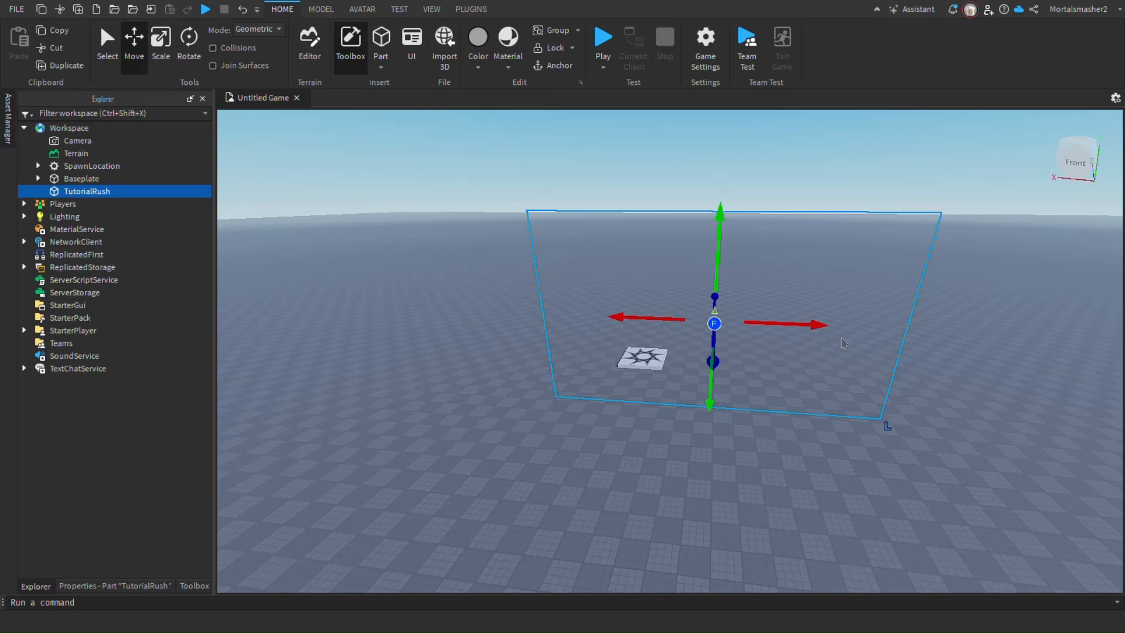
Anchor the TutorialRush part and add a ParticleEmitter inside it.
{"action": "right_click_drag", "start_coordinate": [642, 487], "coordinate": [602, 478]}
{"action": "scroll", "coordinate": [642, 487], "scroll_direction": "down", "scroll_amount": 3}
{"action": "left_click", "coordinate": [126, 587]}
{"action": "key", "text": "w"}
{"action": "key", "text": "s"}
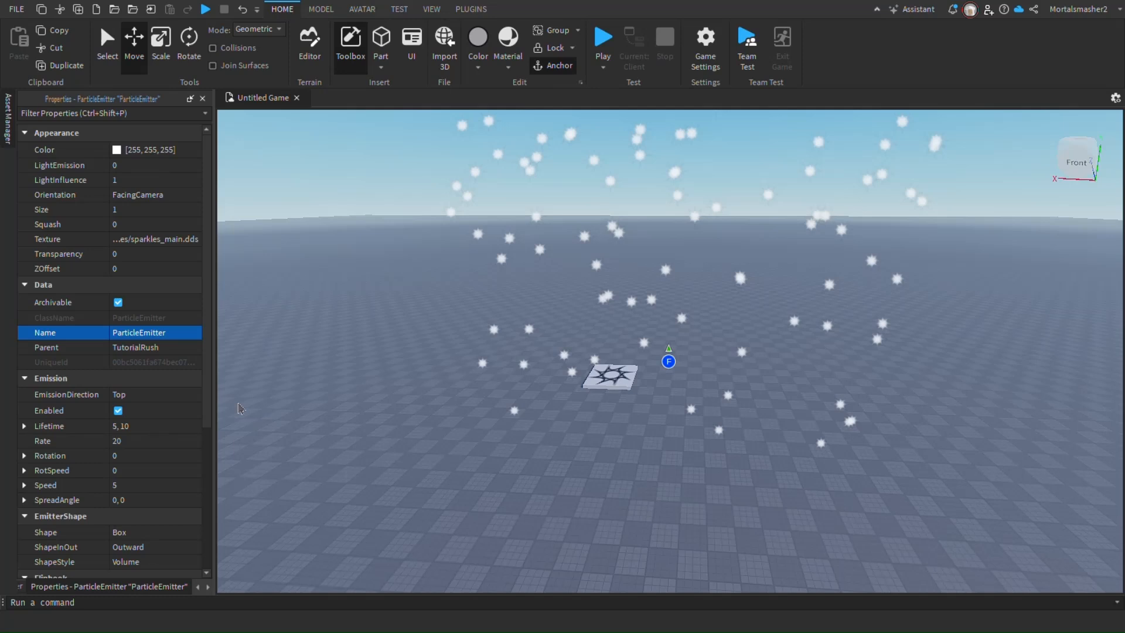
{"action": "left_click", "coordinate": [160, 246]}
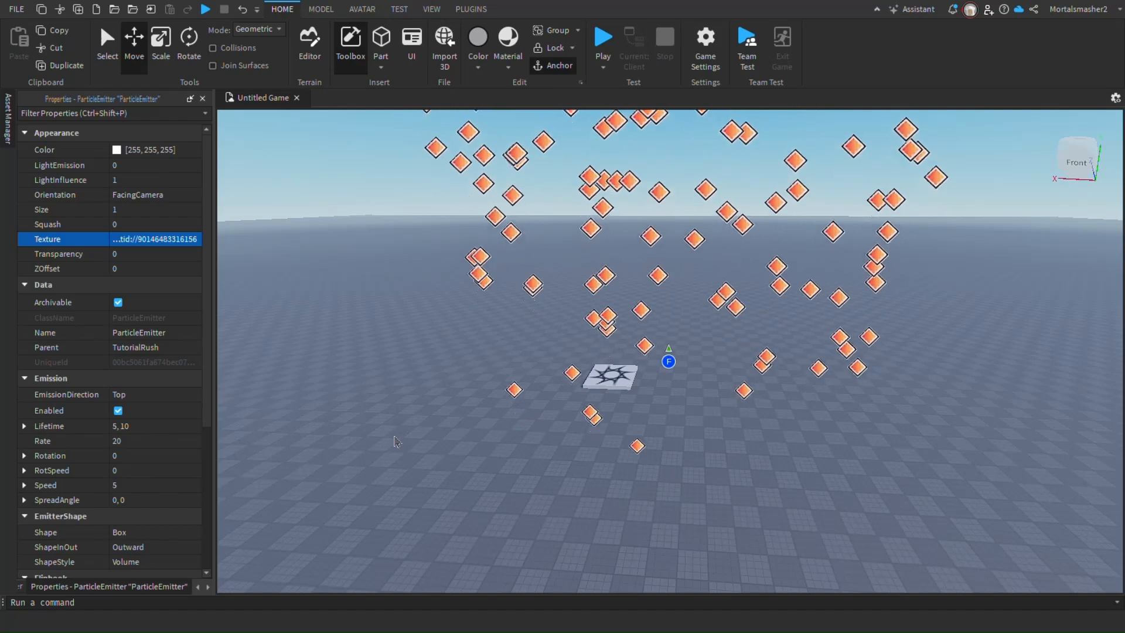
{"action": "right_click_drag", "start_coordinate": [403, 451], "coordinate": [409, 462]}
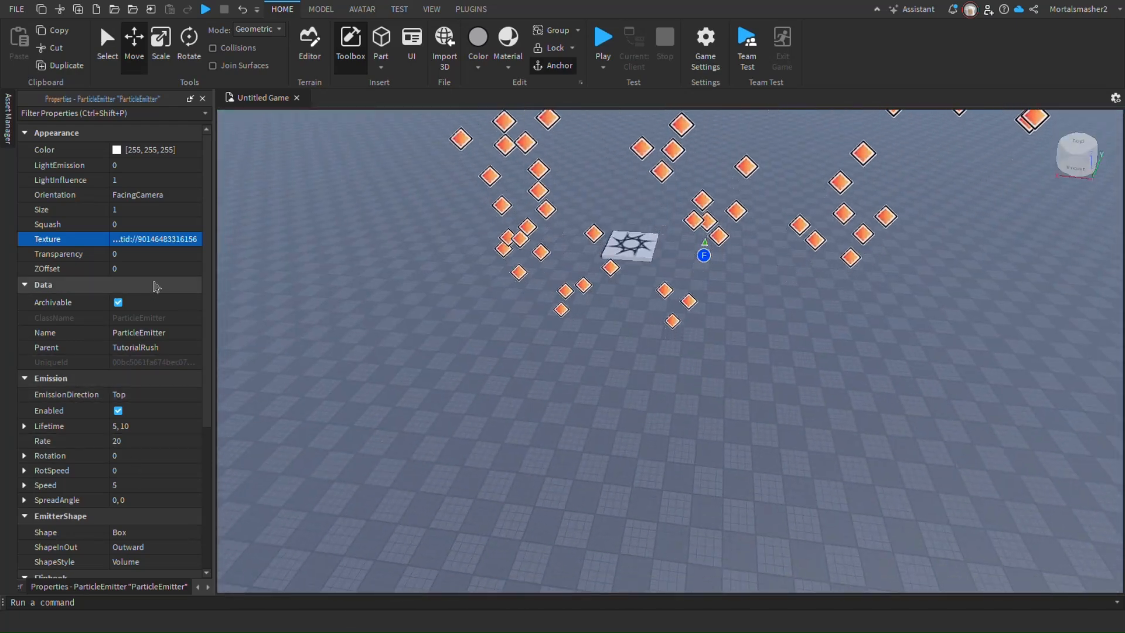
{"action": "scroll", "coordinate": [151, 361], "scroll_direction": "down", "scroll_amount": 1}
{"action": "left_click", "coordinate": [146, 364]}
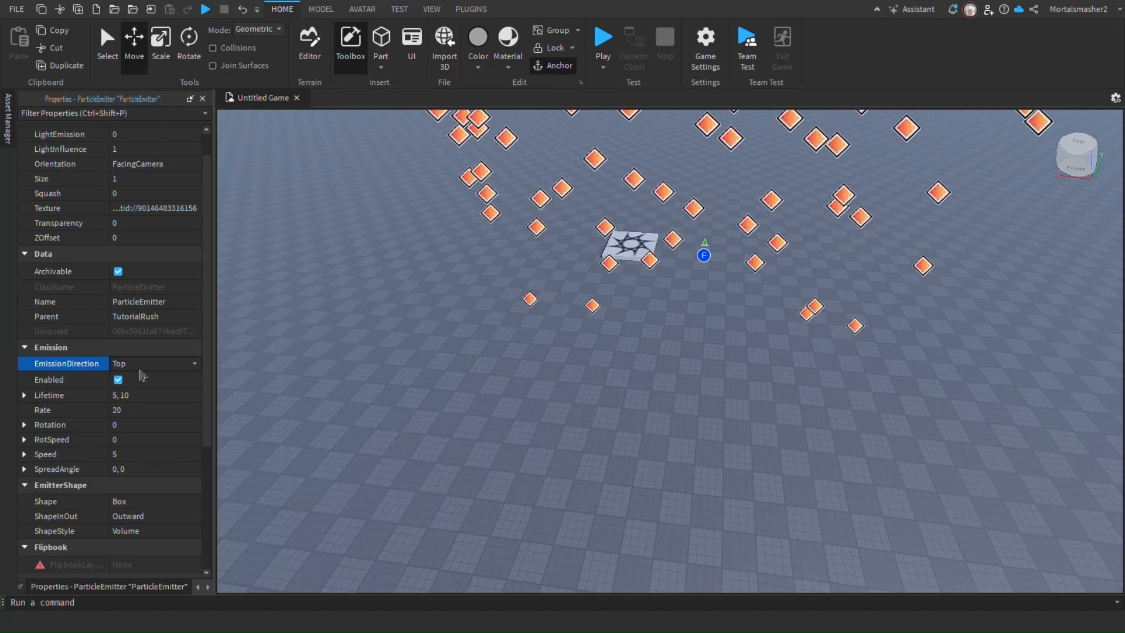
{"action": "right_click_drag", "start_coordinate": [634, 371], "coordinate": [655, 385]}
{"action": "key", "text": "w"}
{"action": "key", "text": "s"}
{"action": "key", "text": "a"}
{"action": "key", "text": "a"}
Shorten the emitted particles' lifetime to 0.1.
{"action": "left_click", "coordinate": [159, 401]}
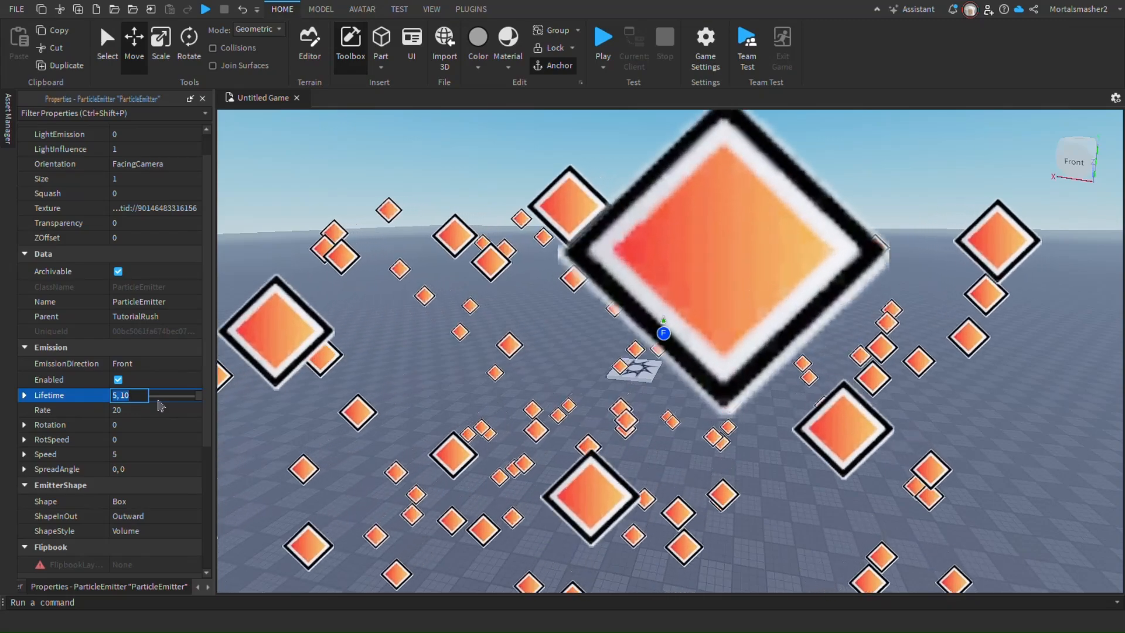
{"action": "key", "text": "BackSpace"}
{"action": "type", "text": "0.1"}
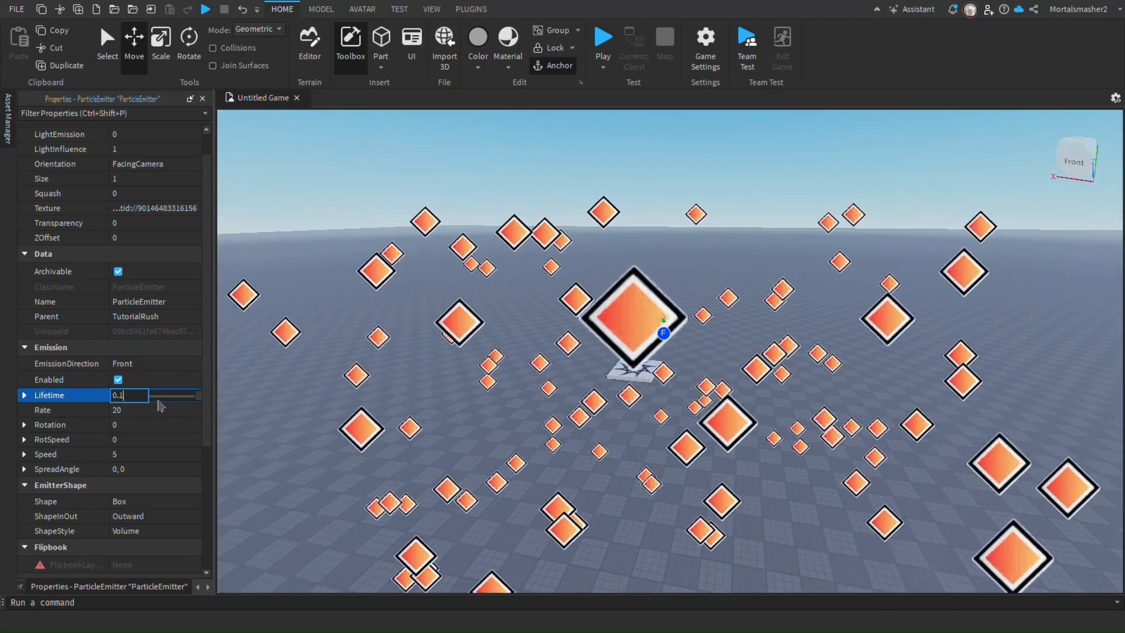
{"action": "key", "text": "Return"}
{"action": "right_click_drag", "start_coordinate": [1001, 420], "coordinate": [981, 404]}
{"action": "key", "text": "d"}
{"action": "key", "text": "a"}
{"action": "key", "text": "a"}
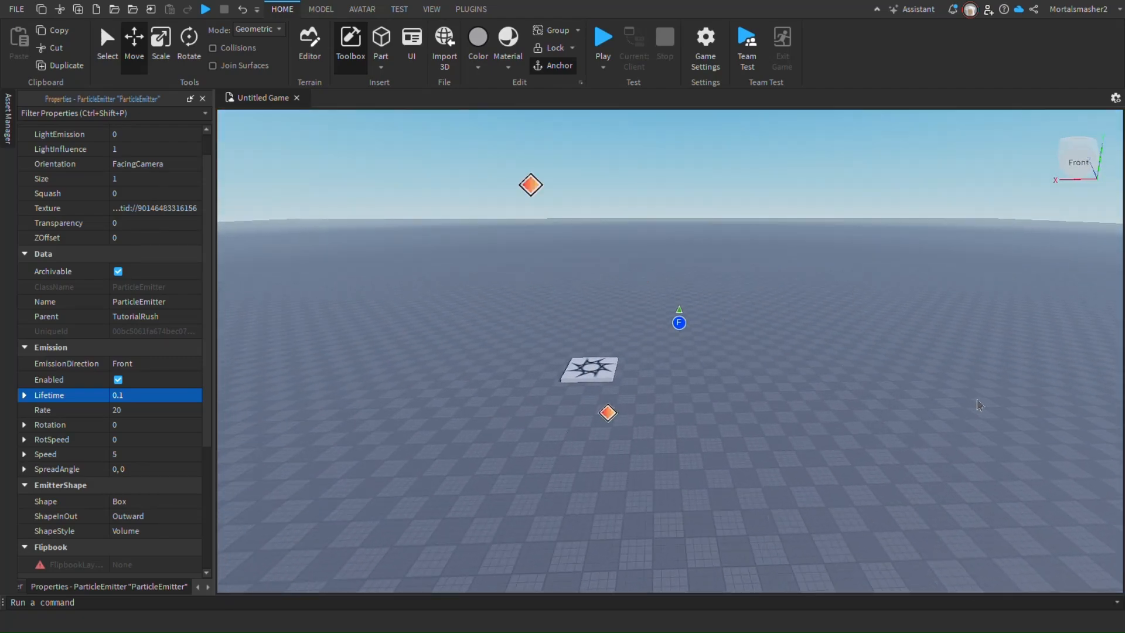
Set the particle emission rate to 10.
{"action": "left_click", "coordinate": [147, 411]}
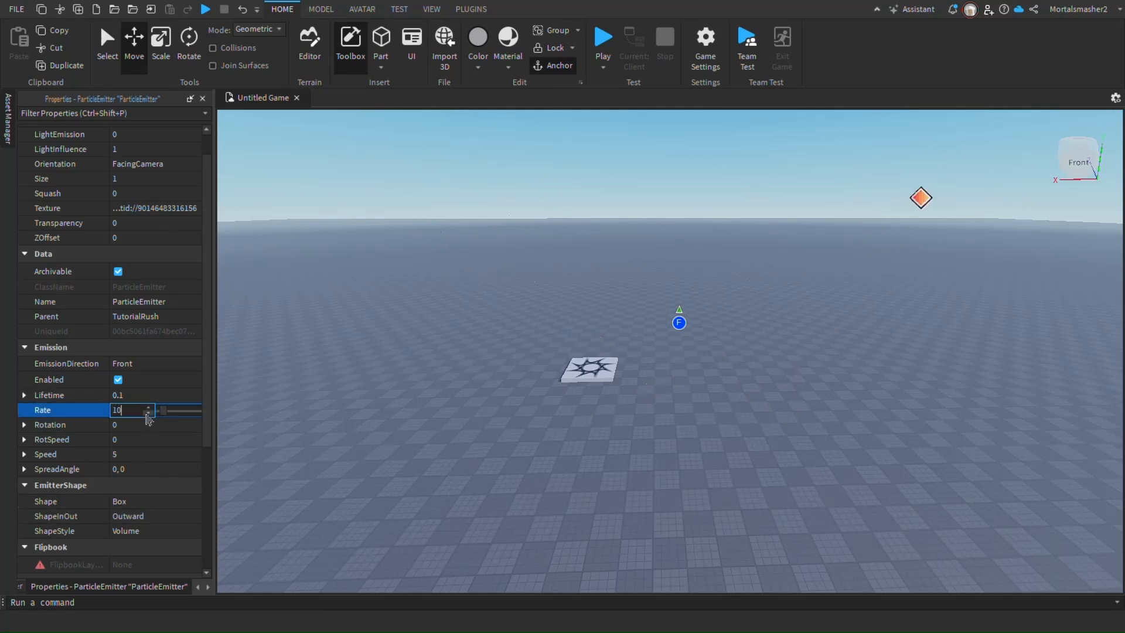
{"action": "mouse_move", "coordinate": [791, 501]}
{"action": "right_mouse_down"}
{"action": "mouse_move", "coordinate": [803, 509]}
{"action": "mouse_move", "coordinate": [784, 492]}
{"action": "mouse_move", "coordinate": [787, 512]}
{"action": "right_mouse_up"}
{"action": "key", "text": "d"}
{"action": "key", "text": "a"}
Enlarge the emitted particles to size 5.
{"action": "left_click", "coordinate": [146, 178]}
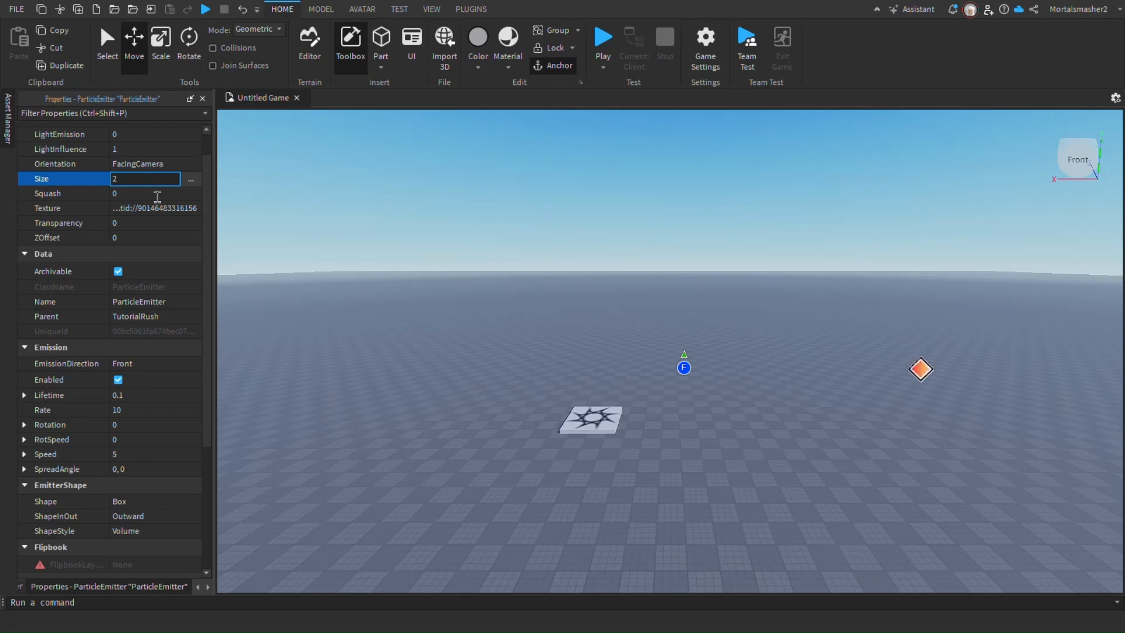
{"action": "key", "text": "Return"}
{"action": "right_click_drag", "start_coordinate": [708, 491], "coordinate": [686, 469]}
{"action": "key", "text": "w"}
Change the emitter's shape to Sphere.
{"action": "left_click", "coordinate": [138, 502]}
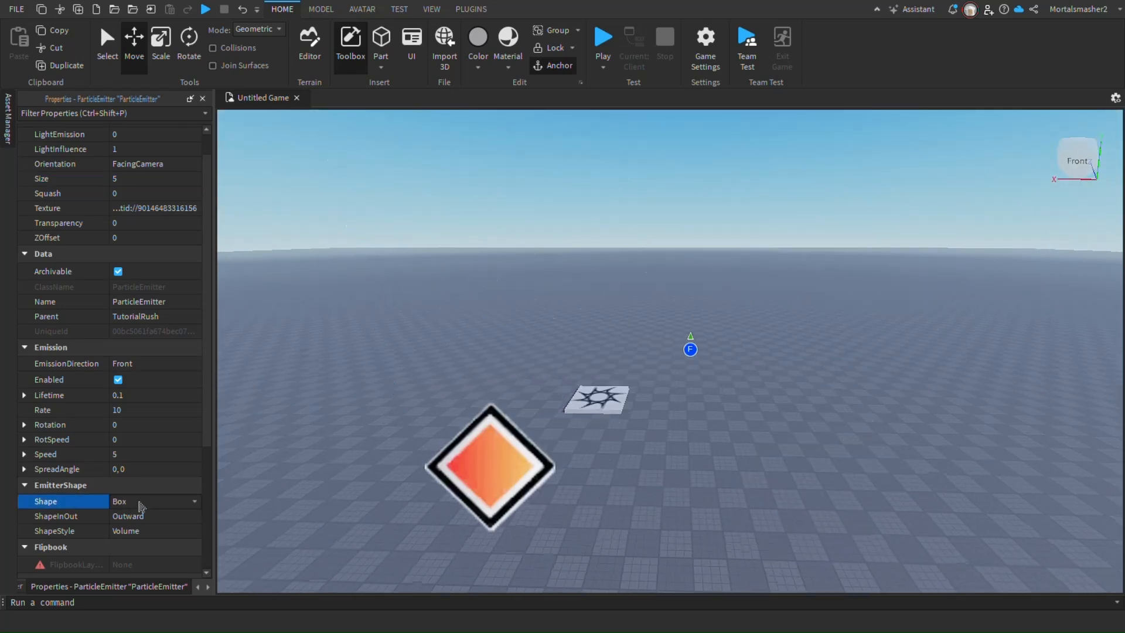
{"action": "left_click", "coordinate": [135, 538]}
{"action": "right_click_drag", "start_coordinate": [596, 521], "coordinate": [578, 510]}
Set the emitter's ShapePartial to 0.01 so particles spawn near the panel's centre.
{"action": "left_click", "coordinate": [141, 531]}
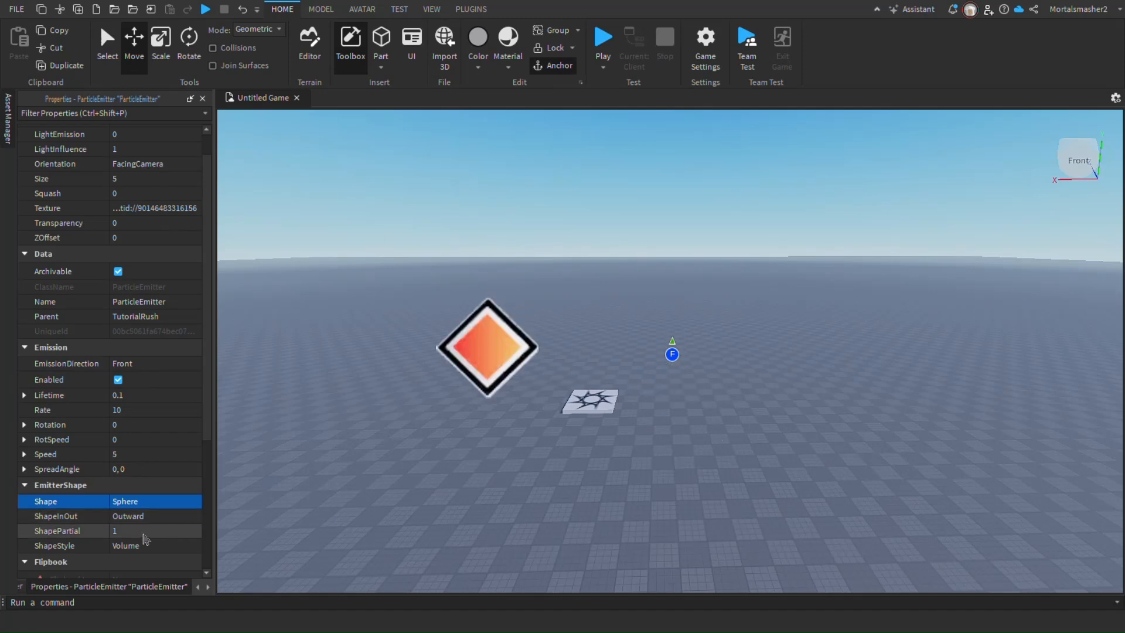
{"action": "type", "text": "0"}
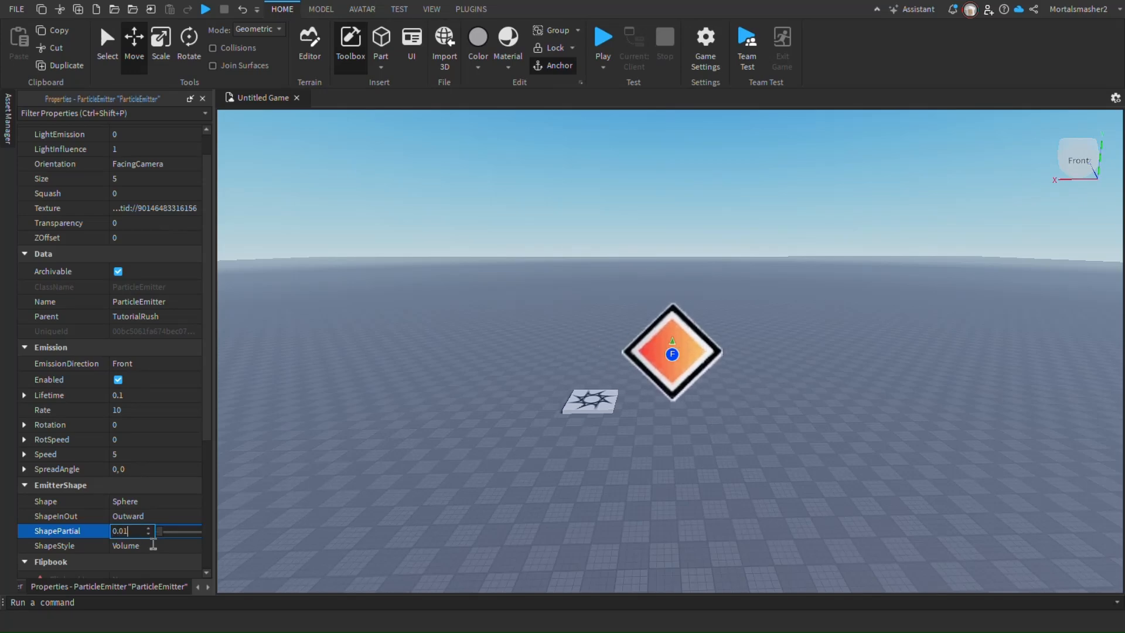
{"action": "key", "text": "w"}
{"action": "right_click_drag", "start_coordinate": [683, 499], "coordinate": [610, 491]}
{"action": "key", "text": "s"}
{"action": "key", "text": "w"}
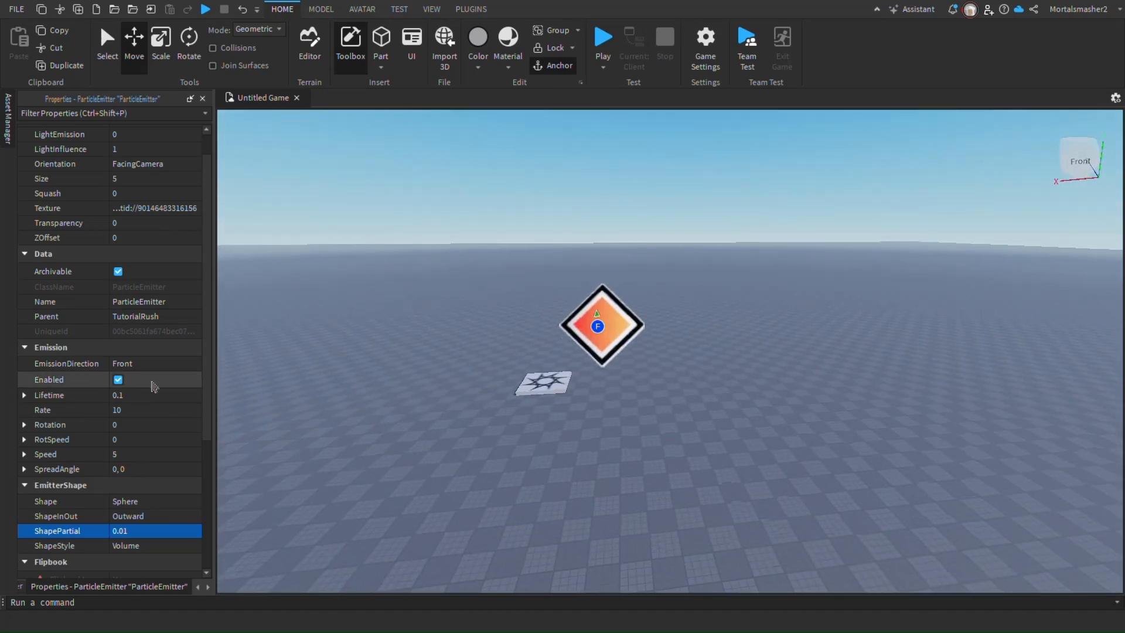
Set the emitter's particle speed to 10.
{"action": "left_click", "coordinate": [129, 455]}
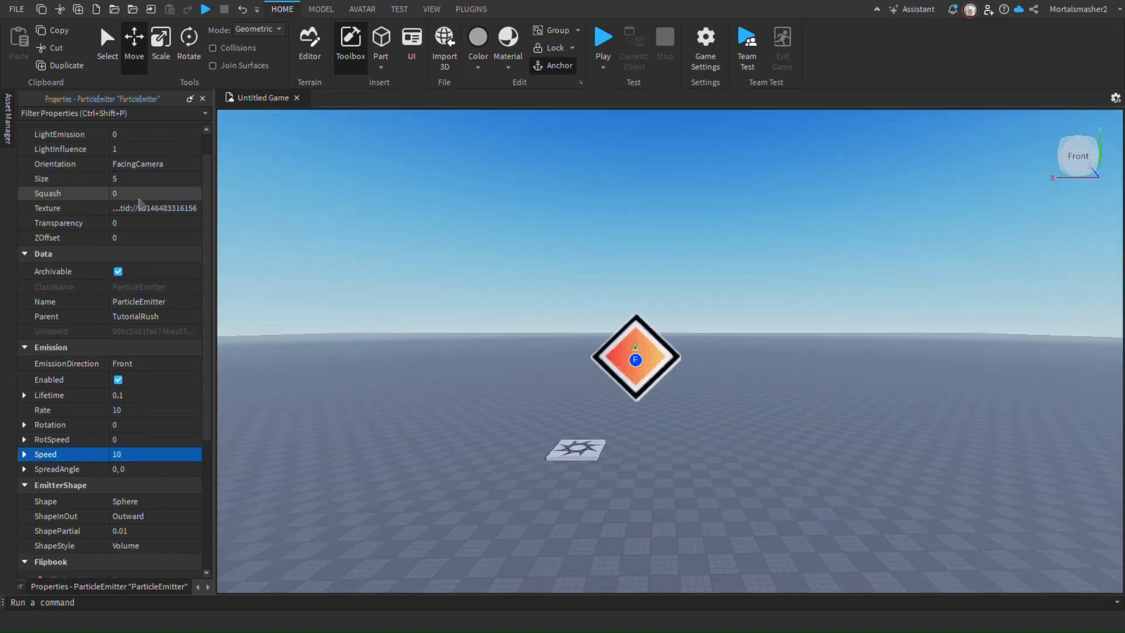
{"action": "scroll", "coordinate": [138, 424], "scroll_direction": "down", "scroll_amount": 3}
{"action": "scroll", "coordinate": [141, 314], "scroll_direction": "up", "scroll_amount": 4}
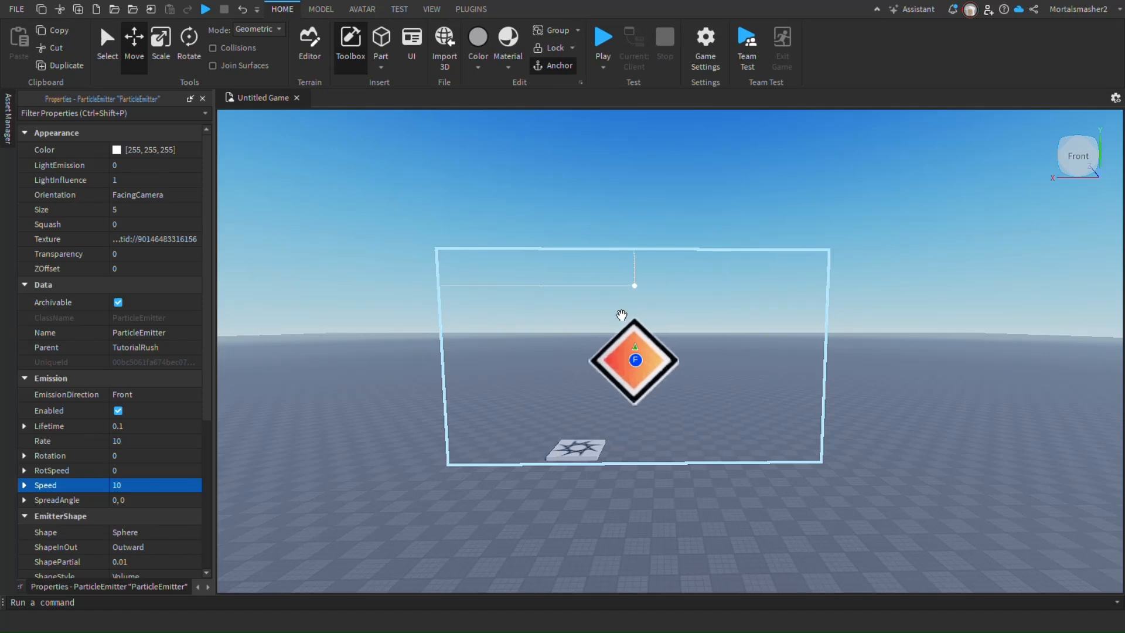
Duplicate the ParticleEmitter inside TutorialRush.
{"action": "left_click", "coordinate": [21, 589]}
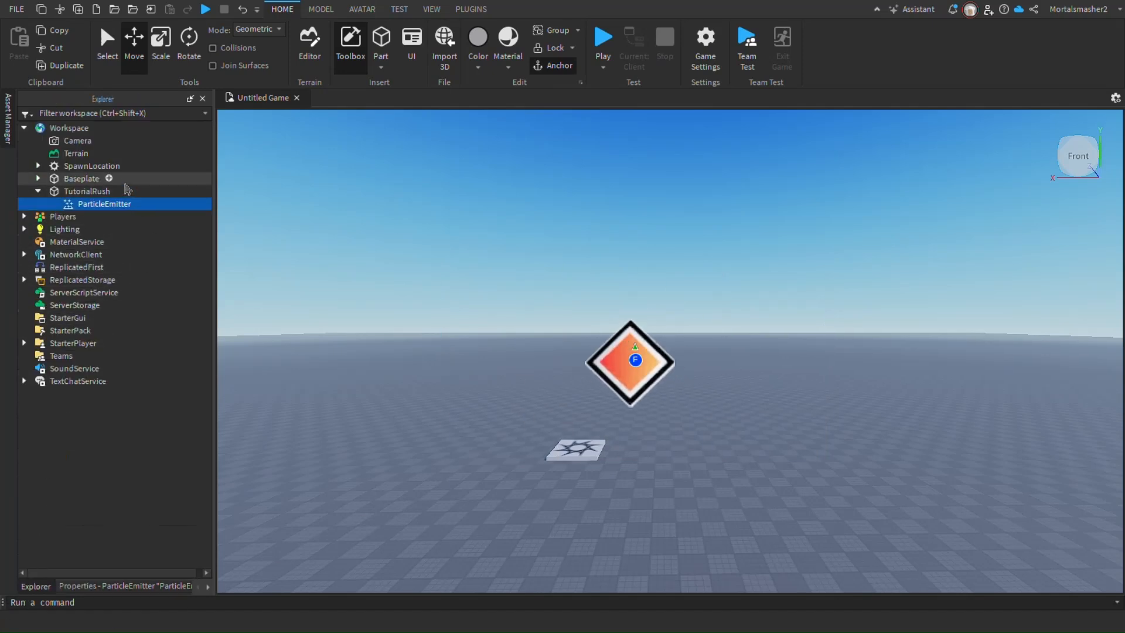
{"action": "key", "text": "ctrl+d"}
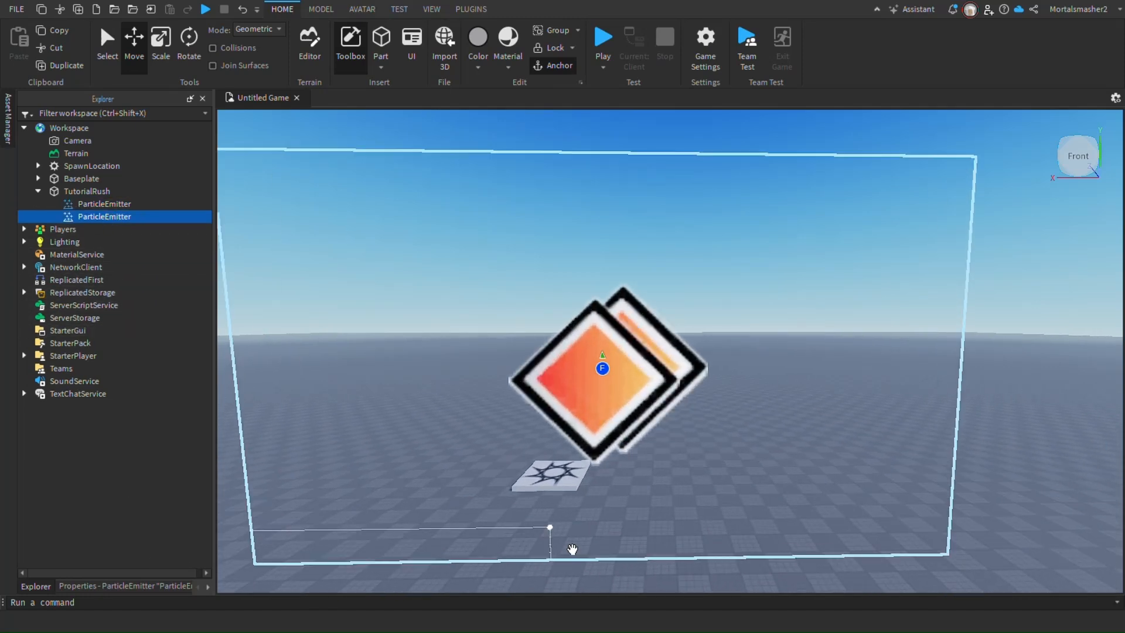
{"action": "right_click_drag", "start_coordinate": [556, 559], "coordinate": [556, 559]}
{"action": "key", "text": "s"}
Set the duplicated emitter's ShapePartial to 0.1.
{"action": "left_click", "coordinate": [109, 584]}
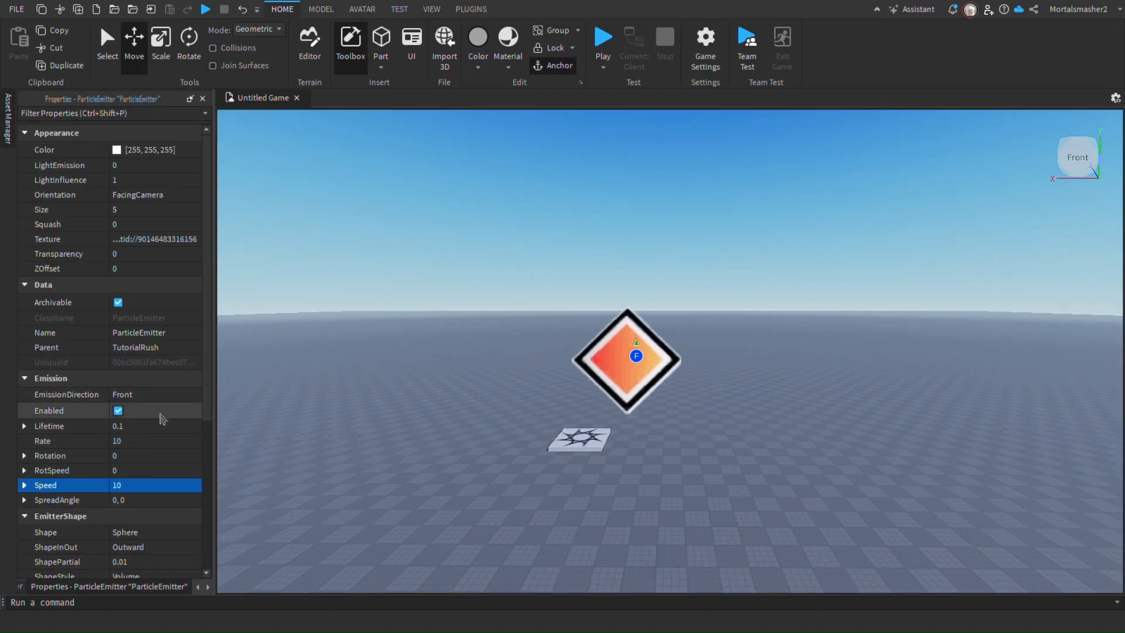
{"action": "scroll", "coordinate": [144, 439], "scroll_direction": "down", "scroll_amount": 3}
{"action": "left_click", "coordinate": [149, 440]}
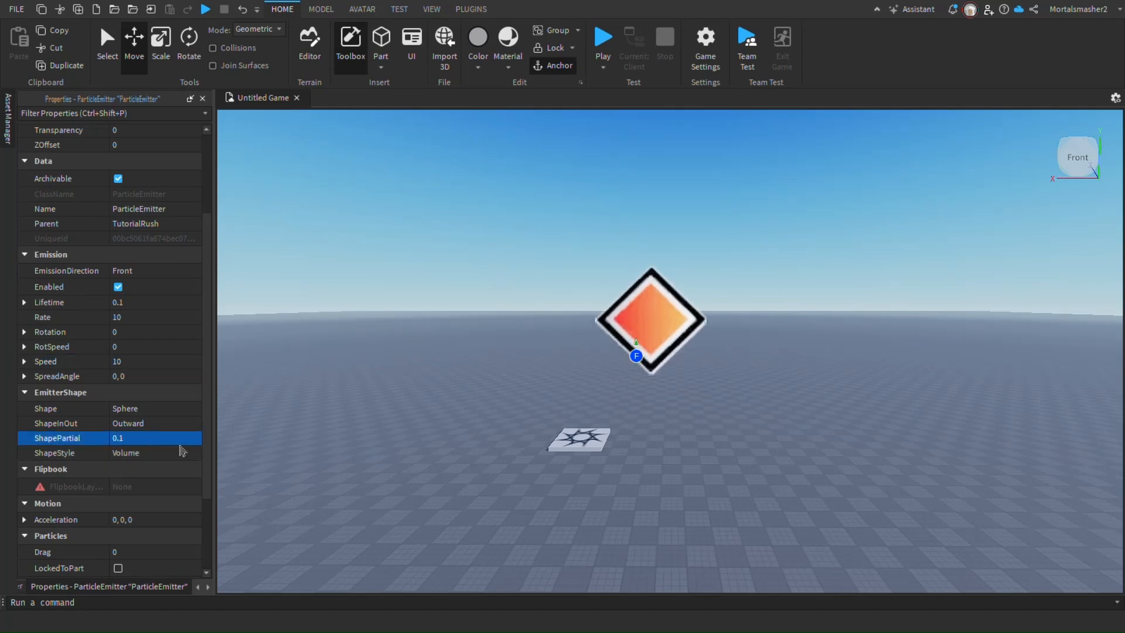
Set the duplicated emitter's transparency to 0.5 and its ShapePartial to 0.05.
{"action": "scroll", "coordinate": [179, 433], "scroll_direction": "up", "scroll_amount": 3}
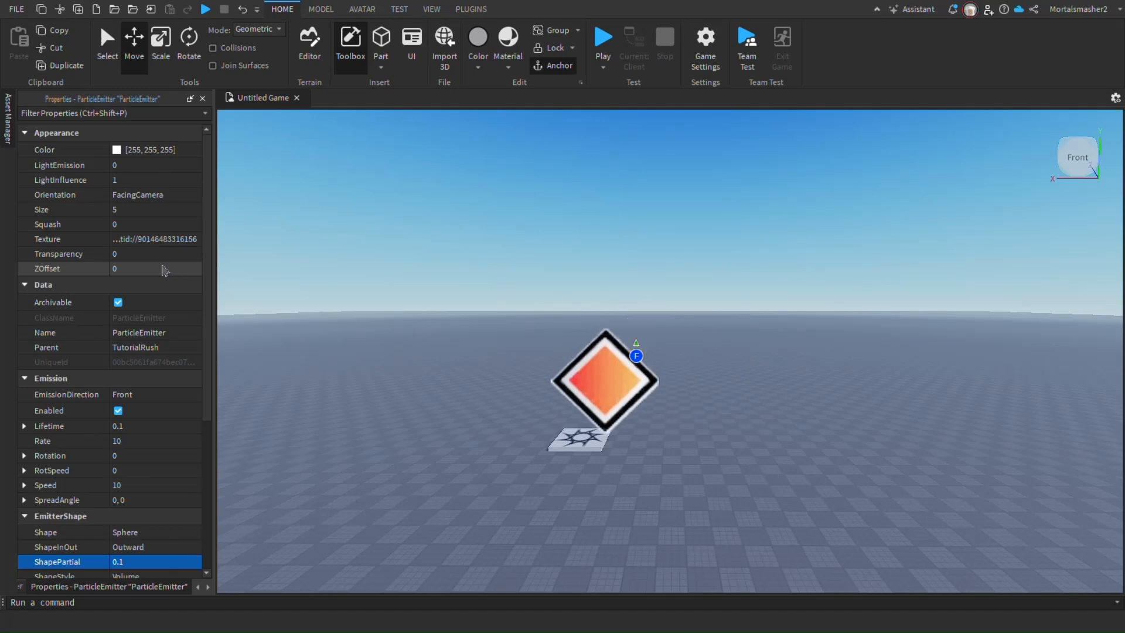
{"action": "left_click", "coordinate": [138, 241]}
{"action": "left_click", "coordinate": [135, 254]}
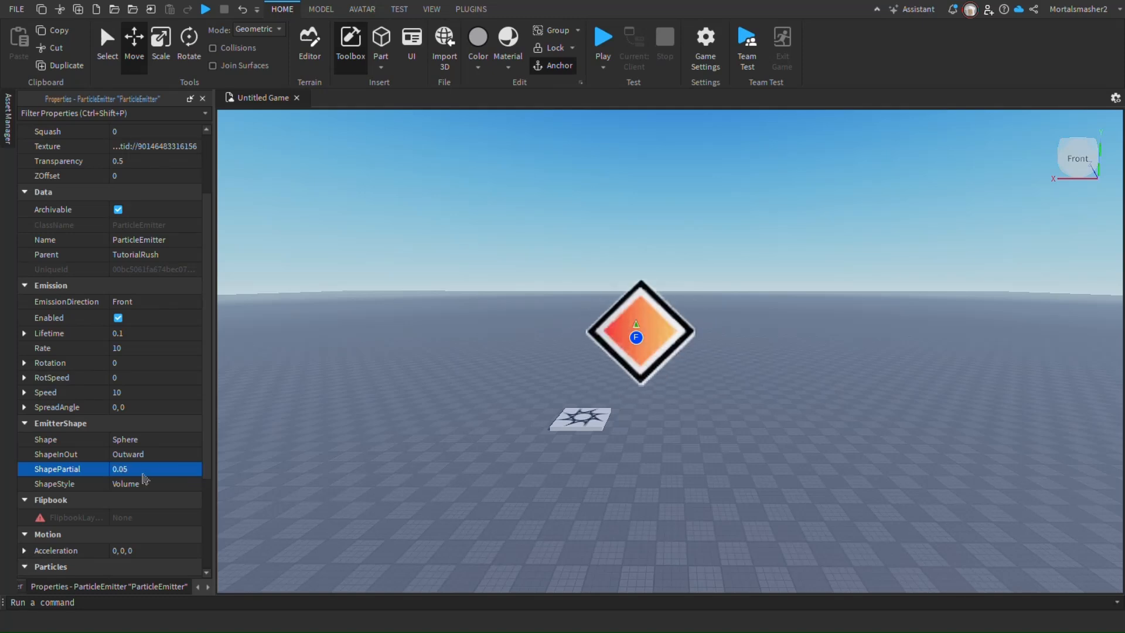
{"action": "right_click_drag", "start_coordinate": [625, 550], "coordinate": [625, 550]}
{"action": "key", "text": "a"}
{"action": "key", "text": "w"}
{"action": "key", "text": "d"}
{"action": "key", "text": "s"}
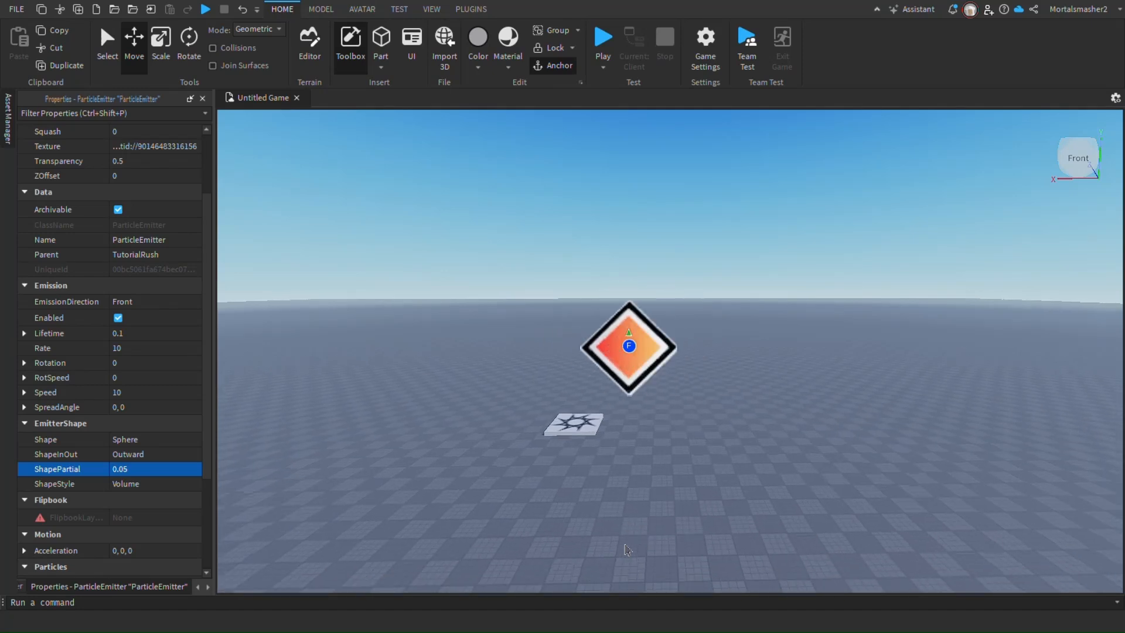
{"action": "left_click", "coordinate": [24, 583]}
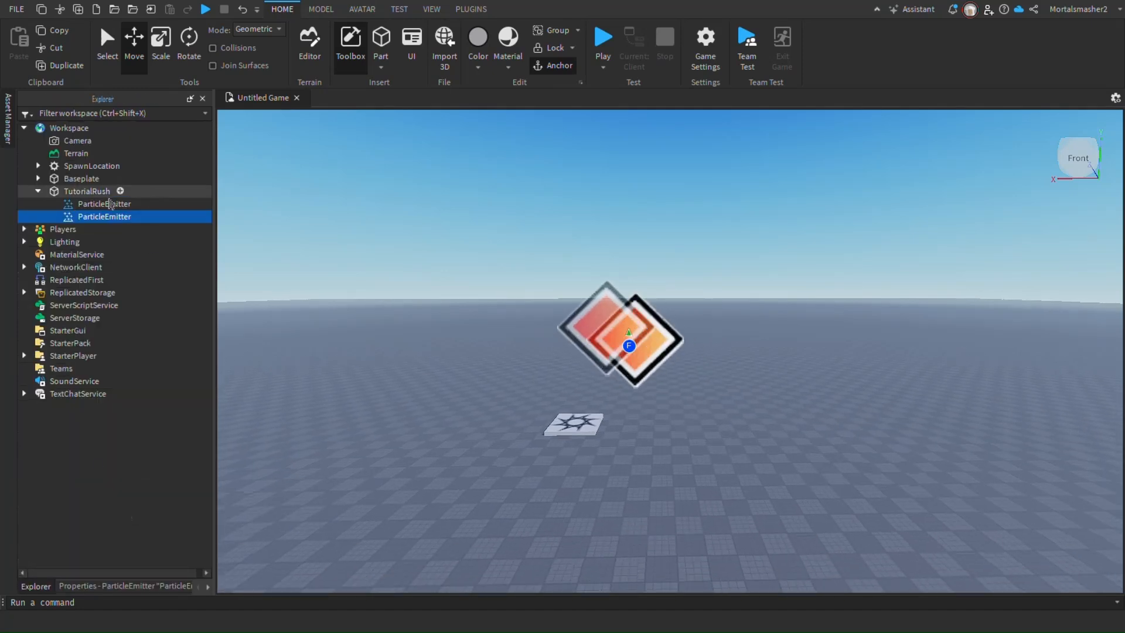
{"action": "left_click", "coordinate": [100, 193]}
{"action": "left_click", "coordinate": [100, 207]}
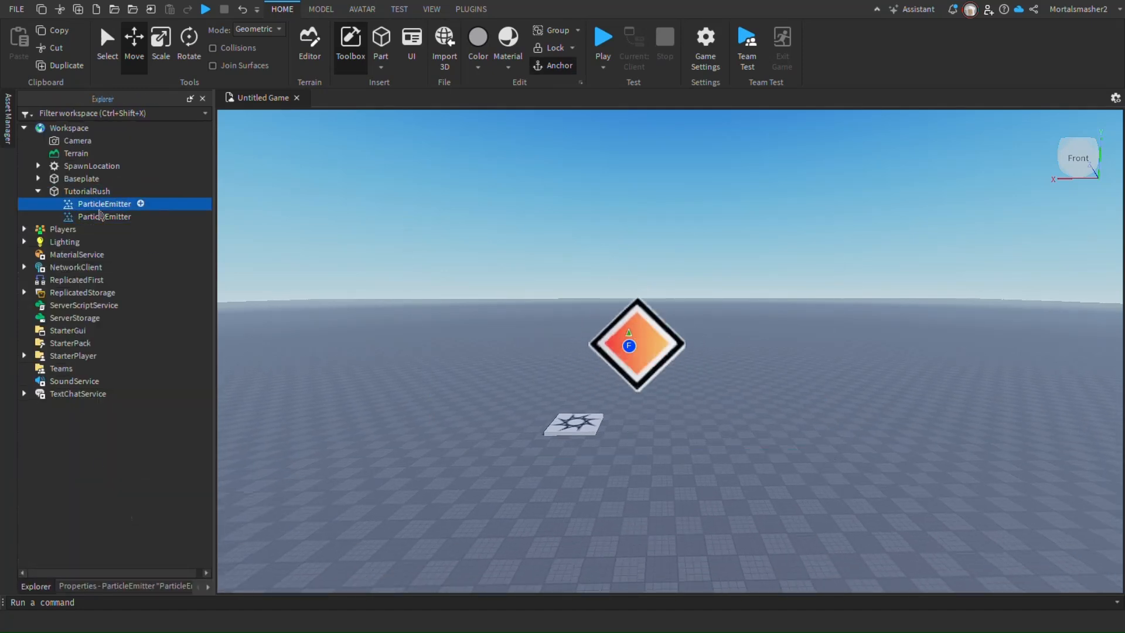
{"action": "key", "text": "ctrl+d"}
{"action": "key", "text": "ctrl+d"}
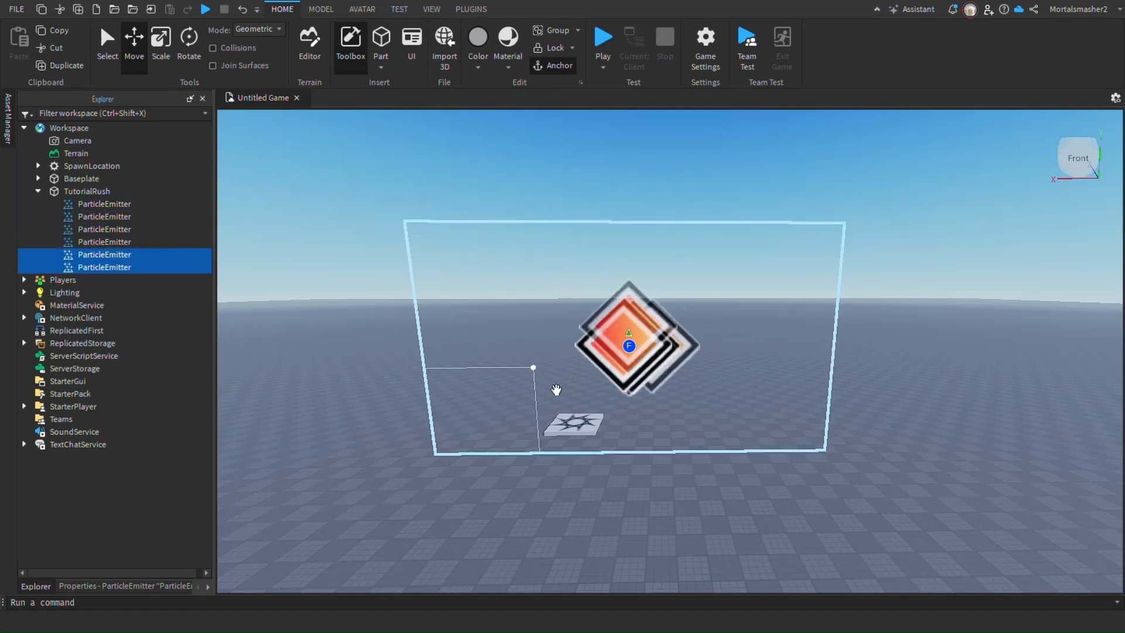
{"action": "key", "text": "ctrl+z"}
{"action": "key", "text": "ctrl+z"}
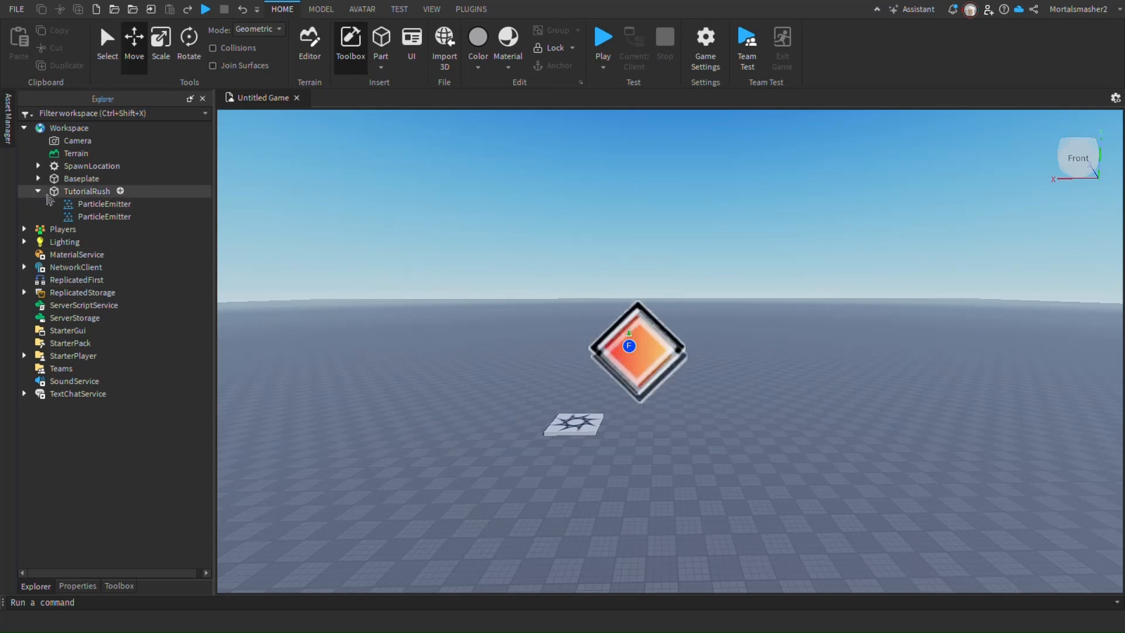
Duplicate the first ParticleEmitter inside TutorialRush and open the copy's properties.
{"action": "left_click", "coordinate": [105, 203]}
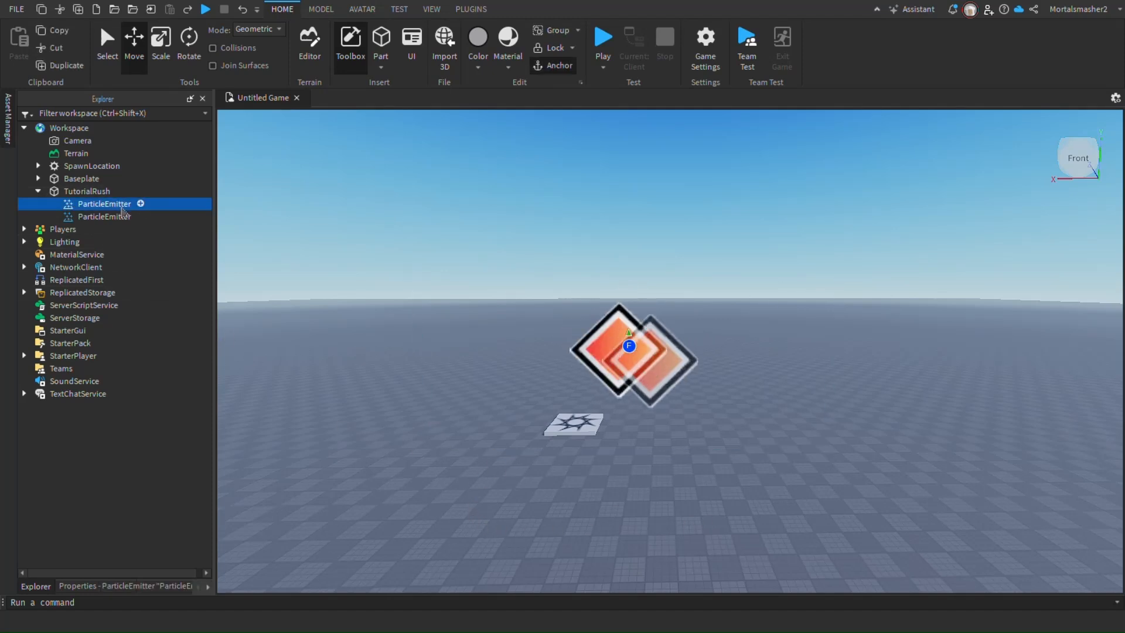
{"action": "key", "text": "ctrl+d"}
{"action": "left_click", "coordinate": [78, 587]}
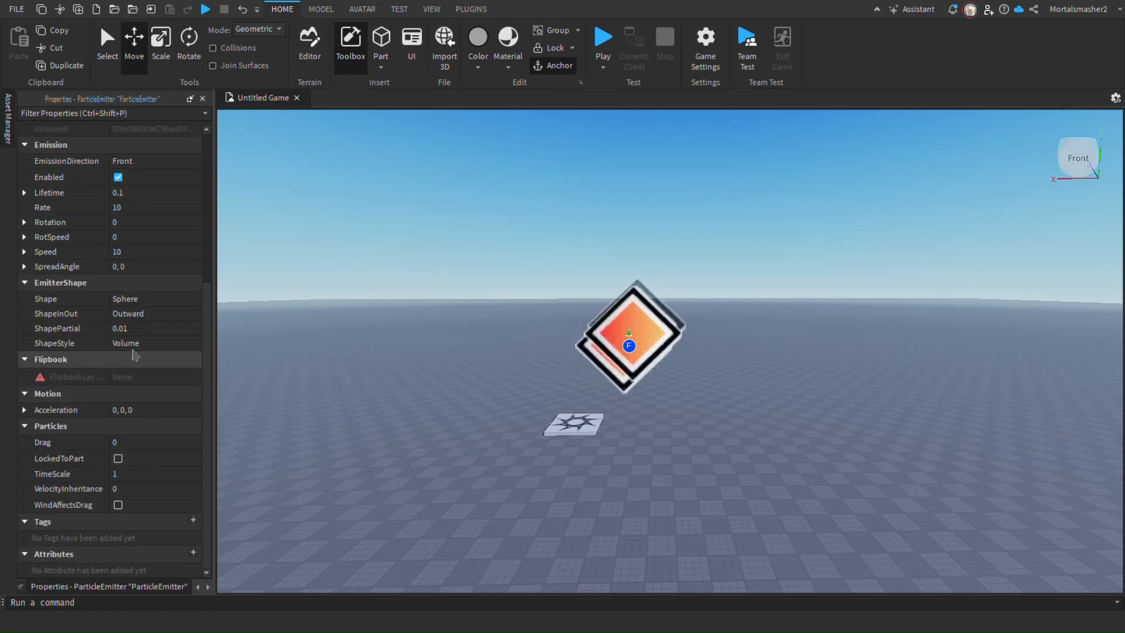
Set the new emitter's Squash to 5 and its Rotation to 90.
{"action": "scroll", "coordinate": [177, 230], "scroll_direction": "up", "scroll_amount": 5}
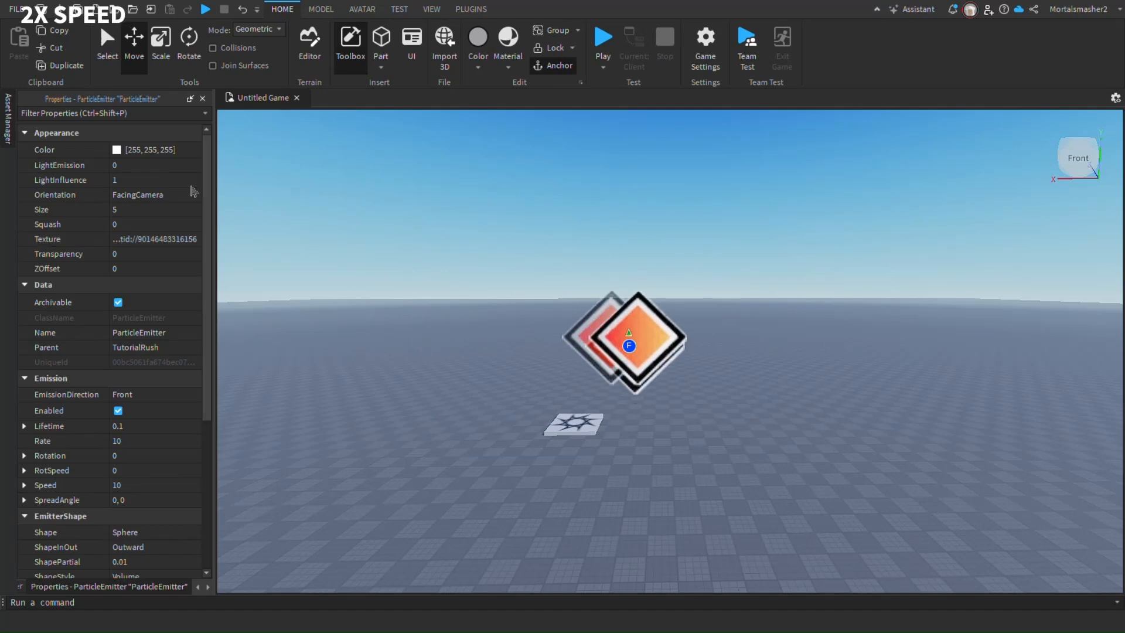
{"action": "left_click", "coordinate": [150, 224]}
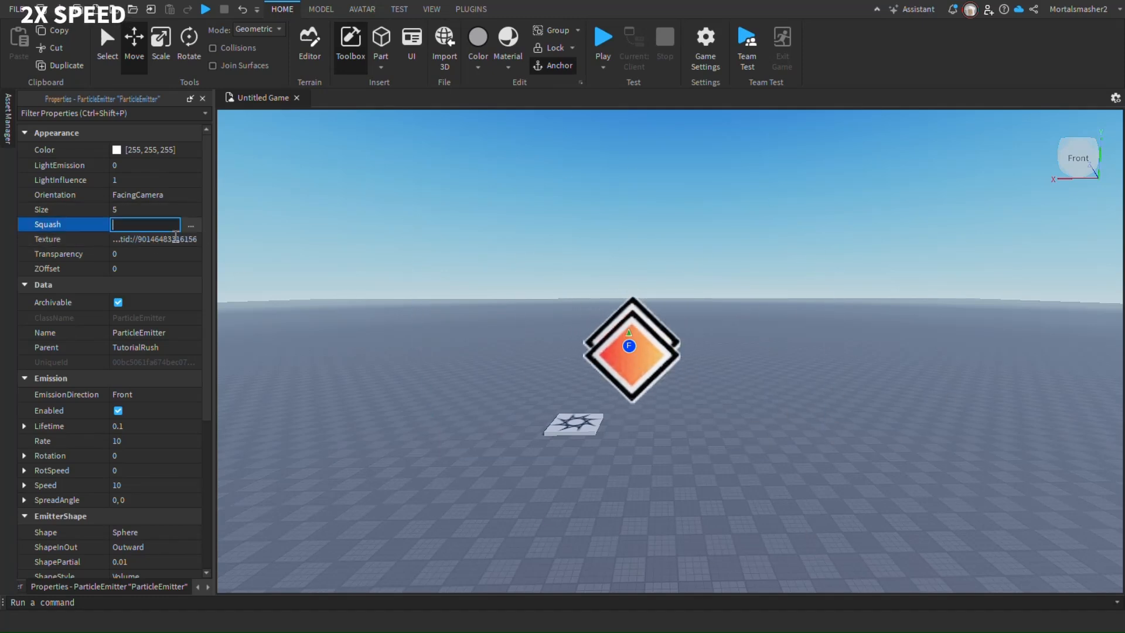
{"action": "type", "text": "5"}
{"action": "key", "text": "Return"}
{"action": "scroll", "coordinate": [147, 351], "scroll_direction": "down", "scroll_amount": 3}
{"action": "left_click", "coordinate": [131, 394]}
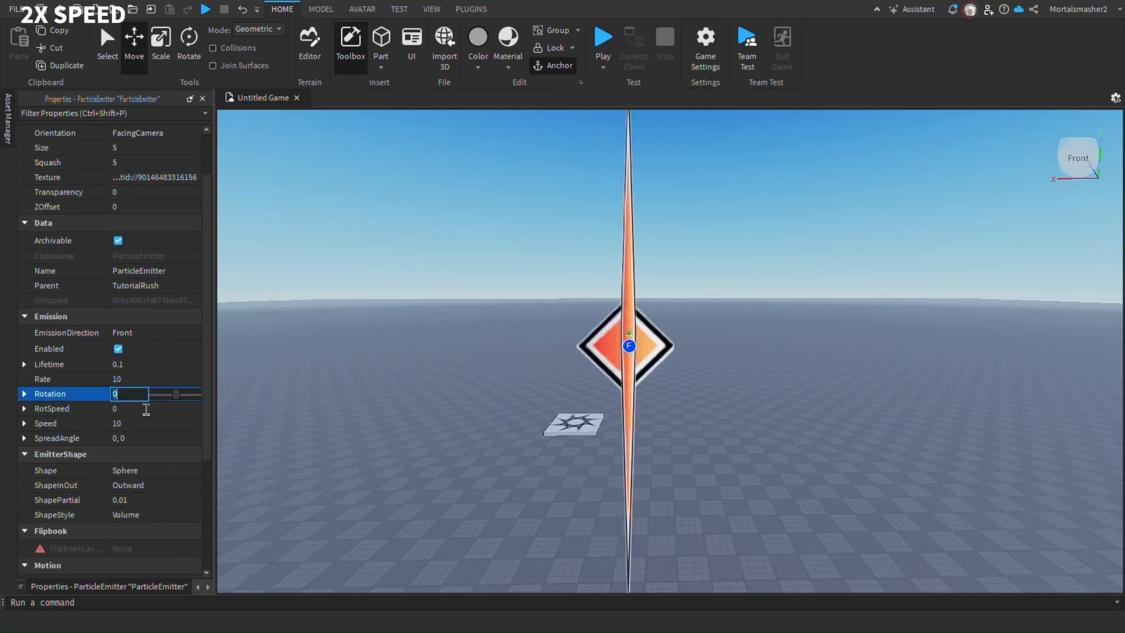
{"action": "type", "text": "90"}
{"action": "key", "text": "Return"}
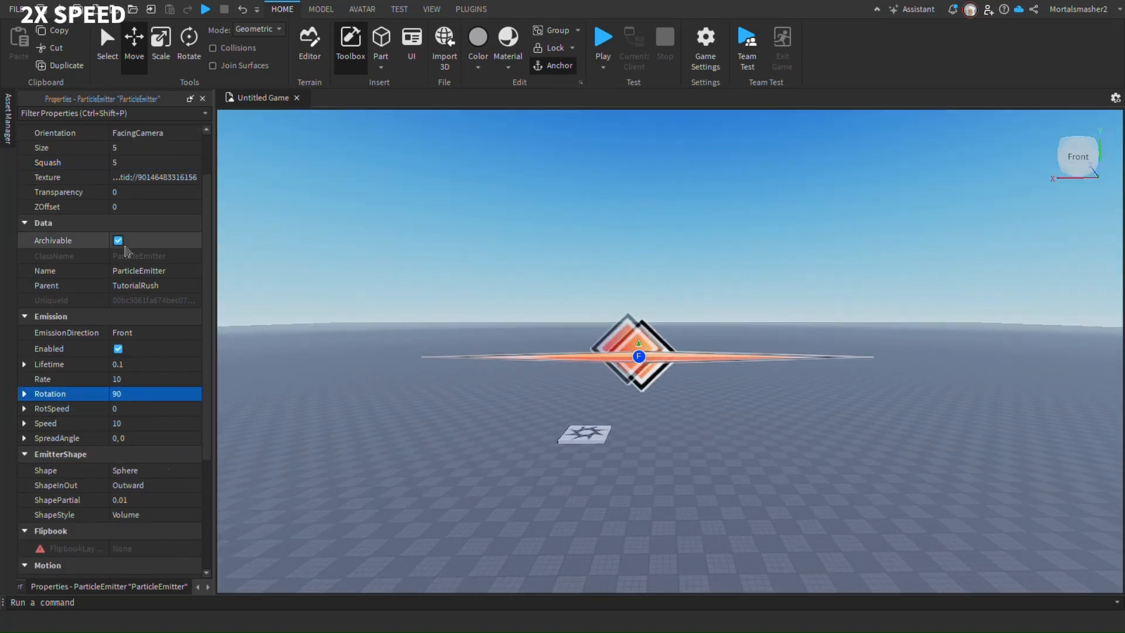
Set the new emitter's Rate to inf by entering a very large number, and its SpreadAngle to 180, 180.
{"action": "scroll", "coordinate": [126, 251], "scroll_direction": "up", "scroll_amount": 2}
{"action": "left_click", "coordinate": [147, 441]}
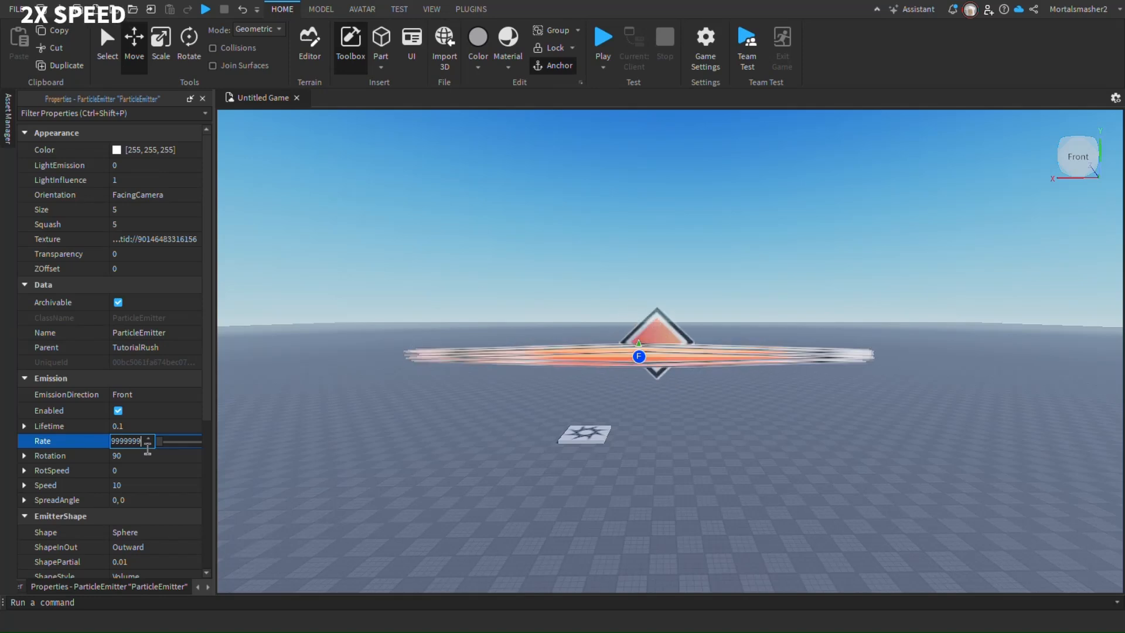
{"action": "scroll", "coordinate": [147, 477], "scroll_direction": "down", "scroll_amount": 1}
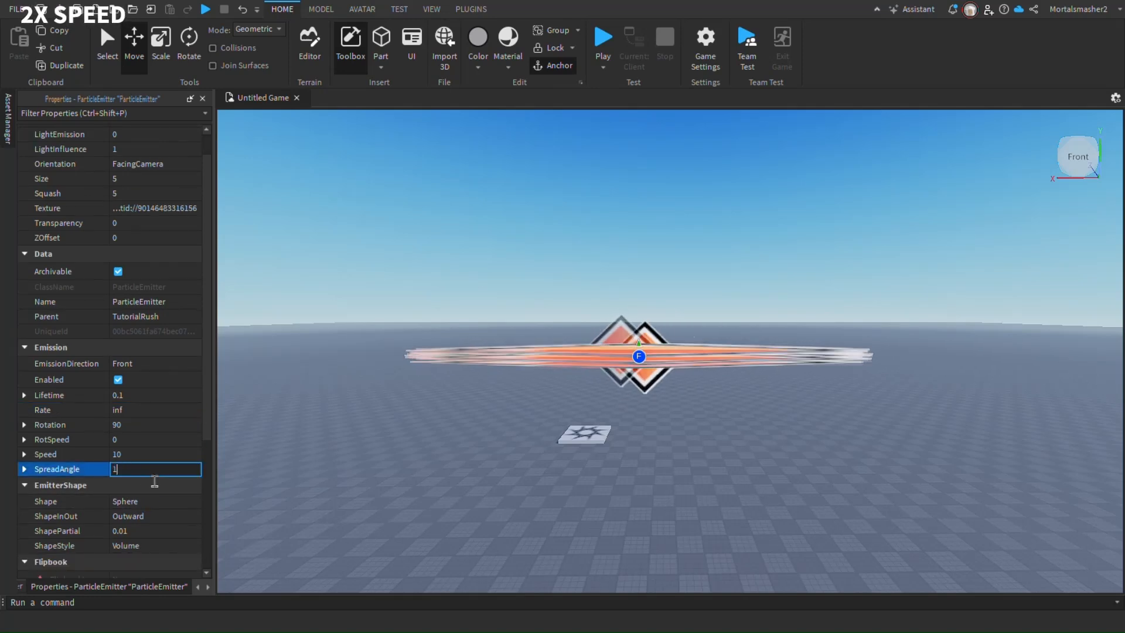
{"action": "left_click", "coordinate": [129, 515]}
Set the new emitter's ShapePartial to 1 and its Squash to 10.
{"action": "scroll", "coordinate": [141, 505], "scroll_direction": "down", "scroll_amount": 1}
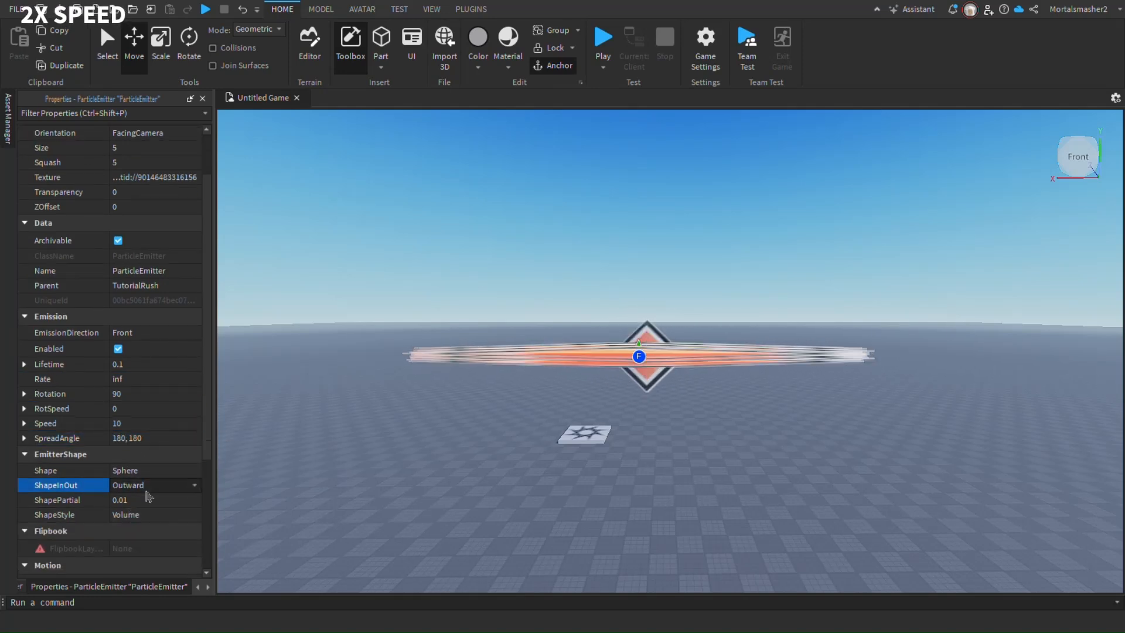
{"action": "scroll", "coordinate": [143, 229], "scroll_direction": "up", "scroll_amount": 2}
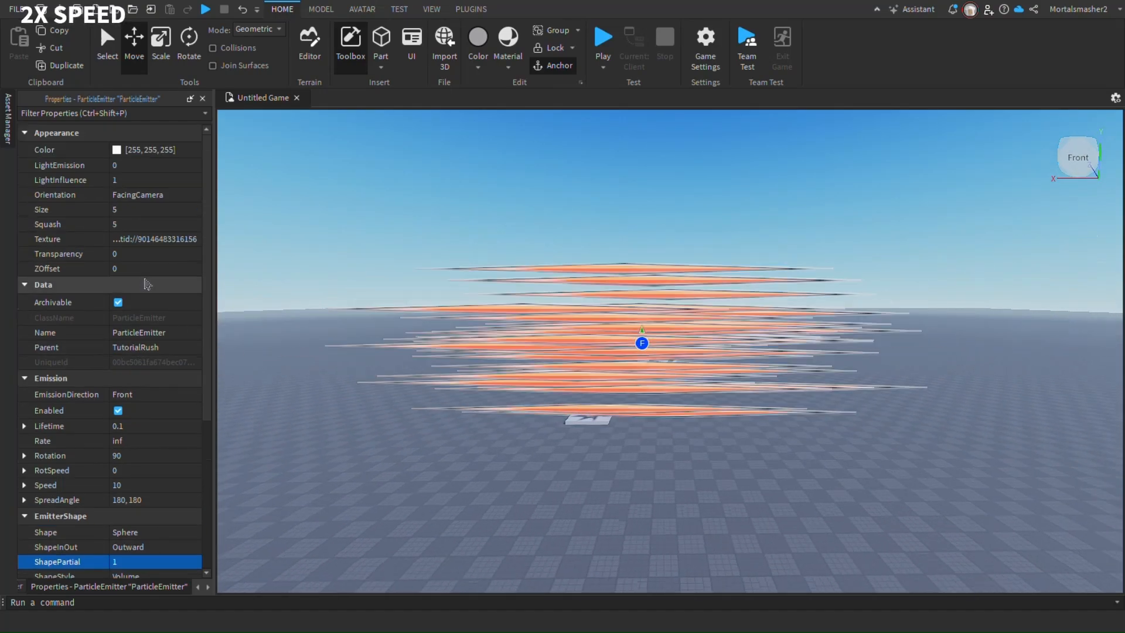
{"action": "left_click", "coordinate": [144, 229]}
{"action": "type", "text": "10"}
{"action": "key", "text": "Return"}
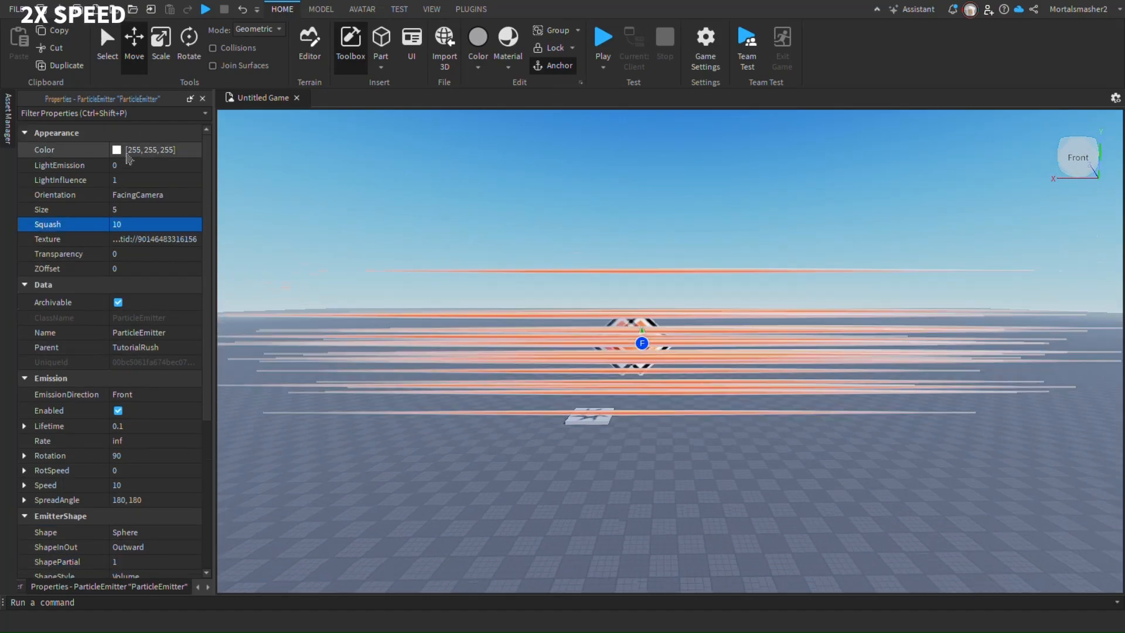
Set the new emitter's Color to 0, 0, 0 and its Size to 1.
{"action": "left_click", "coordinate": [127, 154]}
{"action": "type", "text": "0,0,0"}
{"action": "key", "text": "Return"}
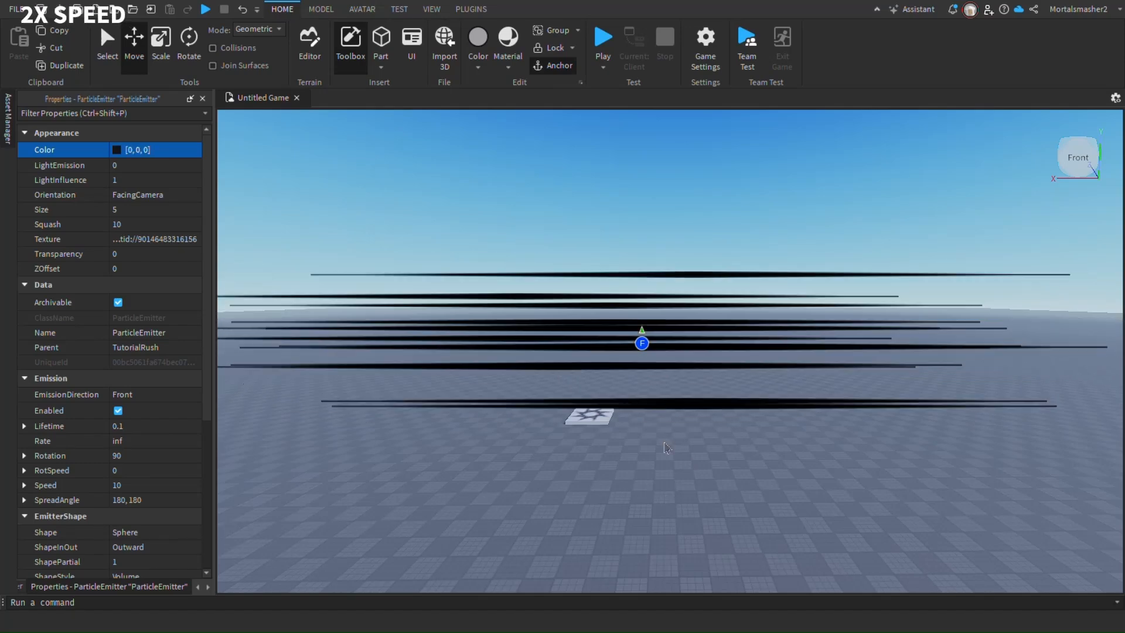
{"action": "left_click", "coordinate": [149, 209]}
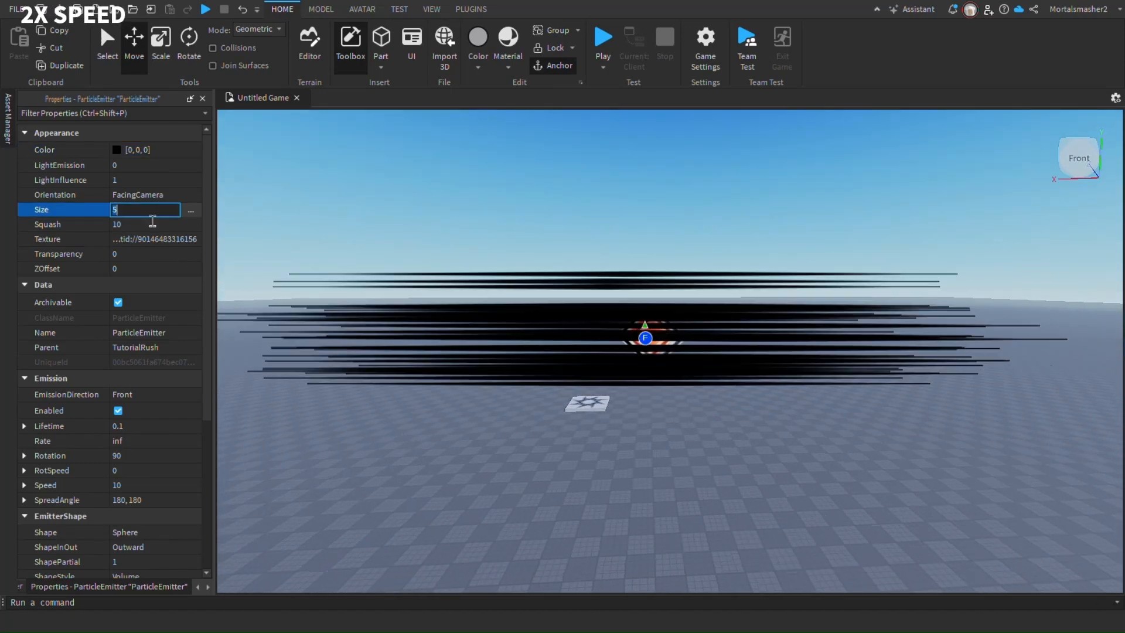
{"action": "type", "text": "1"}
{"action": "key", "text": "Return"}
Set the Lifetime of the black streak emitter to 0.05.
{"action": "mouse_move", "coordinate": [550, 394]}
{"action": "right_mouse_down"}
{"action": "mouse_move", "coordinate": [570, 413]}
{"action": "mouse_move", "coordinate": [551, 393]}
{"action": "right_mouse_up"}
{"action": "scroll", "coordinate": [151, 452], "scroll_direction": "down", "scroll_amount": 1}
{"action": "left_click", "coordinate": [162, 398]}
{"action": "key", "text": "BackSpace"}
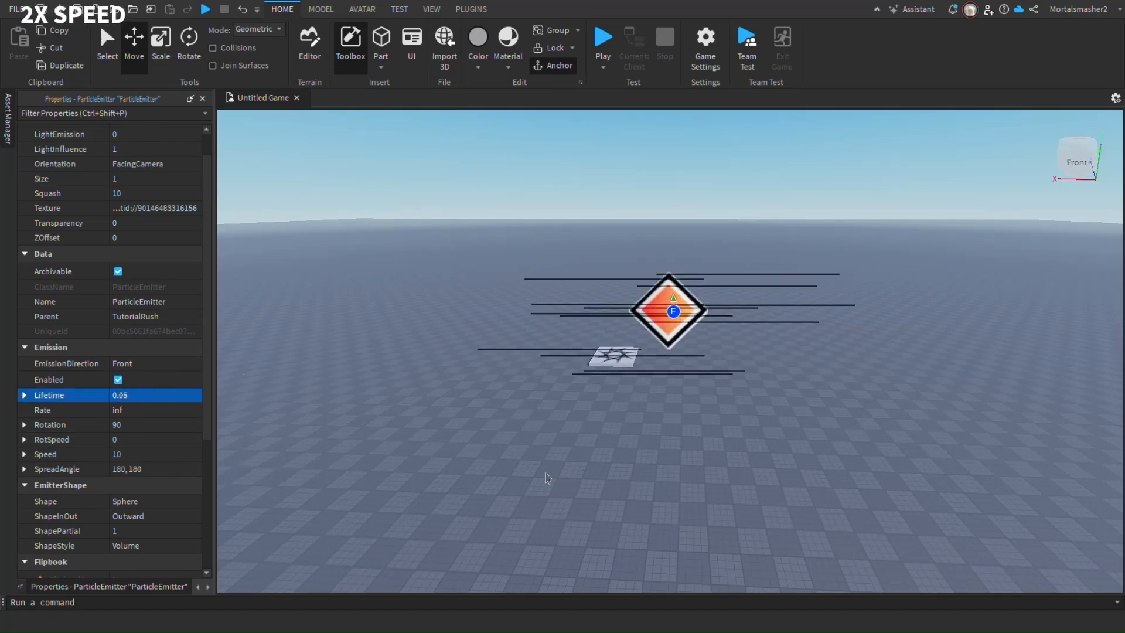
{"action": "right_click_drag", "start_coordinate": [548, 479], "coordinate": [551, 457]}
Rename the emitters inside TutorialRush: the original as B, the semi-transparent one as BBlur and the streaks as Effects.
{"action": "left_click", "coordinate": [25, 587]}
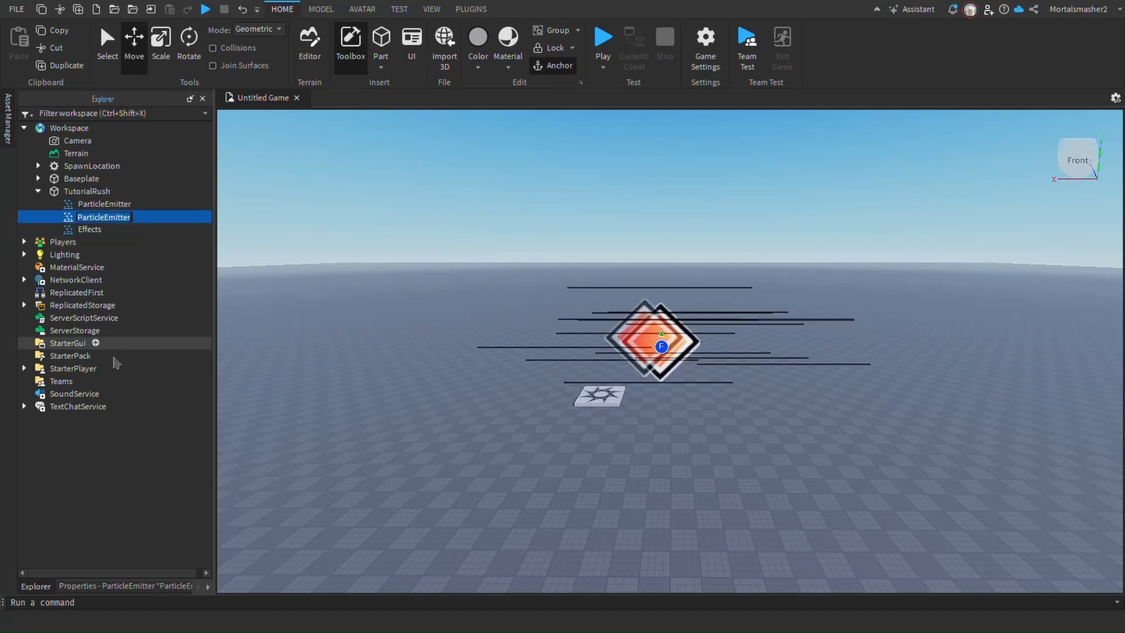
{"action": "left_click", "coordinate": [105, 586]}
{"action": "scroll", "coordinate": [142, 445], "scroll_direction": "down", "scroll_amount": 3}
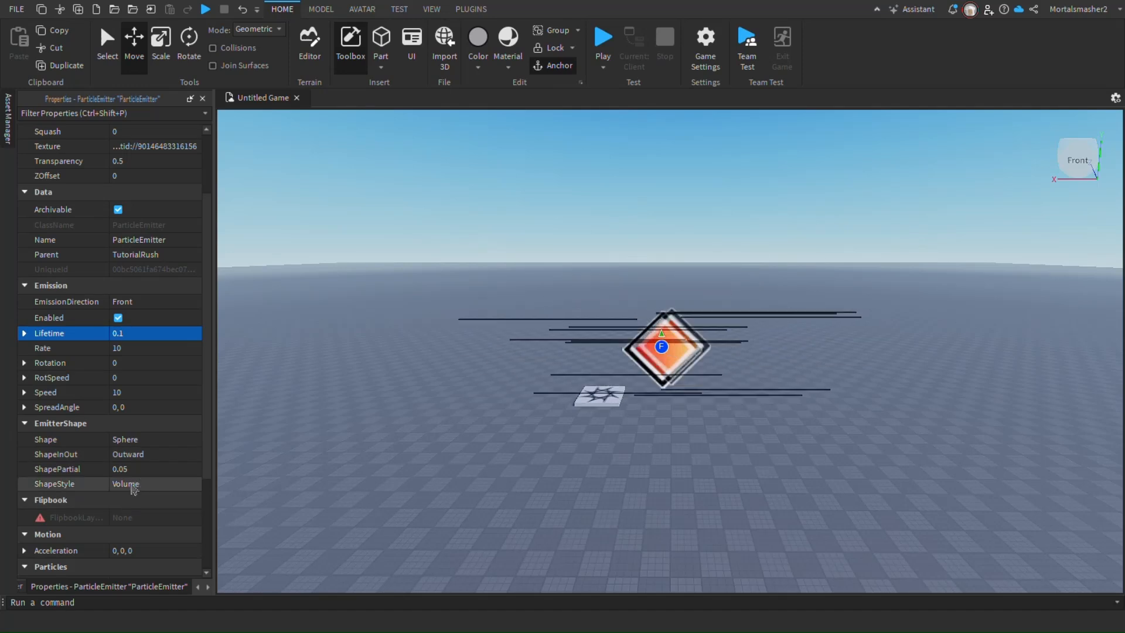
{"action": "left_click", "coordinate": [23, 586]}
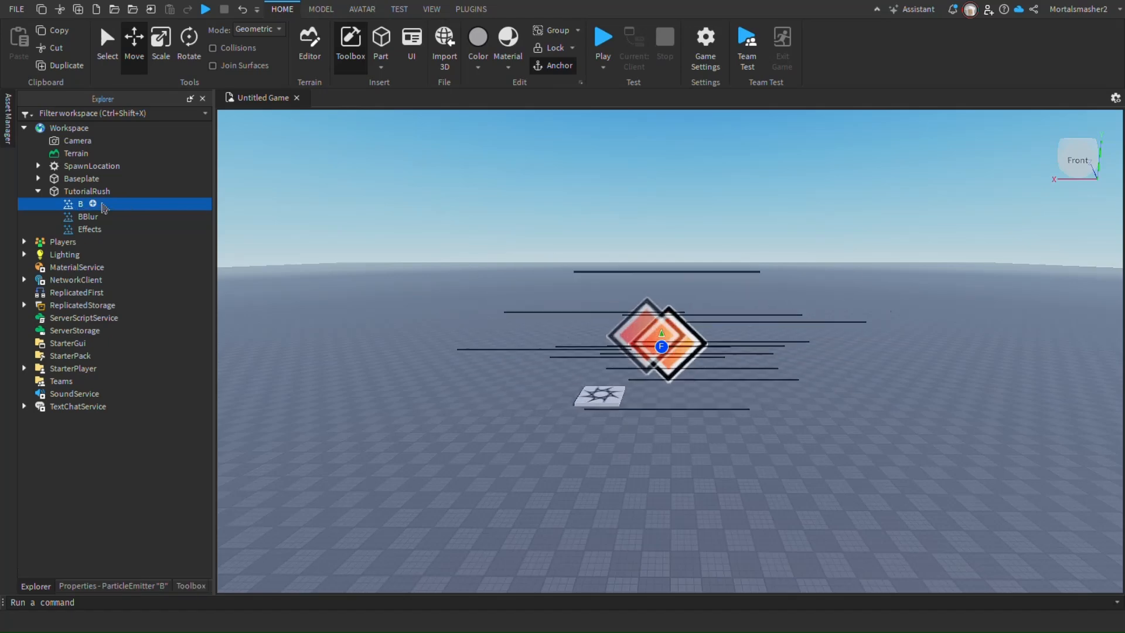
Examine the combined particle effect from several sides and review the properties of the B, BBlur and Effects emitters.
{"action": "right_click_drag", "start_coordinate": [655, 467], "coordinate": [820, 457]}
{"action": "scroll", "coordinate": [678, 485], "scroll_direction": "up", "scroll_amount": 5}
{"action": "scroll", "coordinate": [679, 485], "scroll_direction": "down", "scroll_amount": 5}
{"action": "key", "text": "d"}
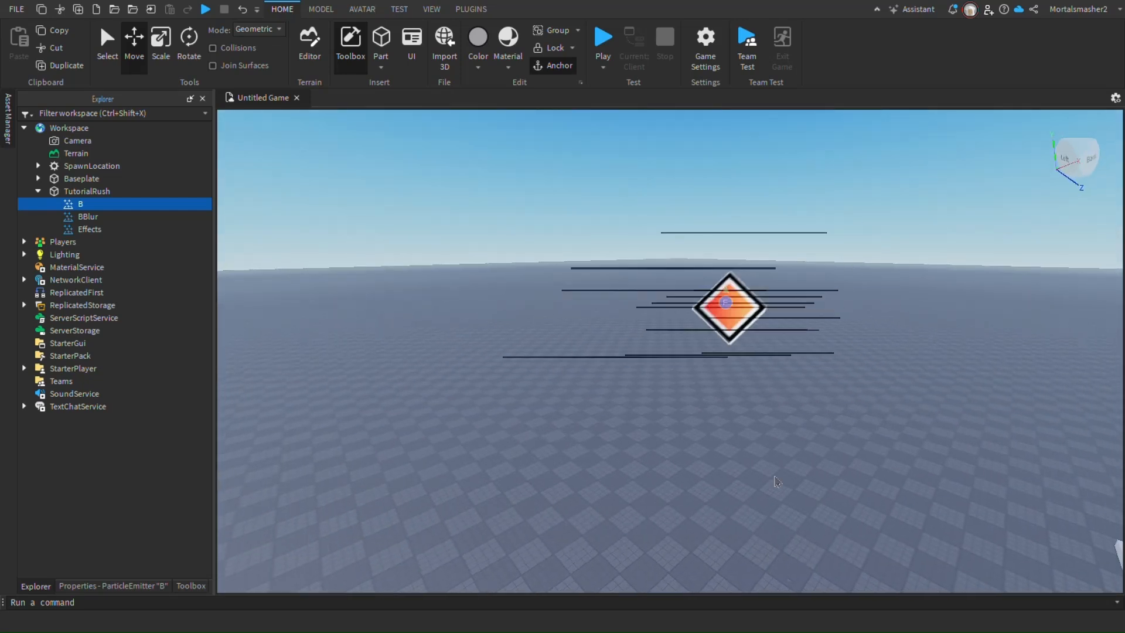
{"action": "left_click", "coordinate": [79, 586]}
{"action": "scroll", "coordinate": [92, 407], "scroll_direction": "up", "scroll_amount": 2}
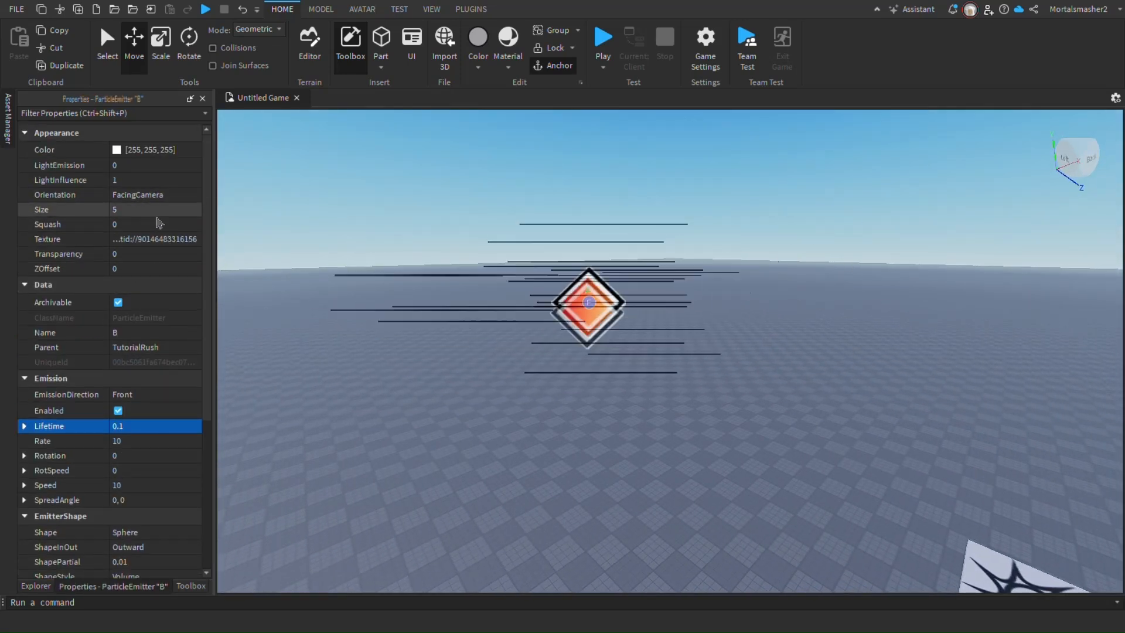
{"action": "left_click", "coordinate": [36, 586]}
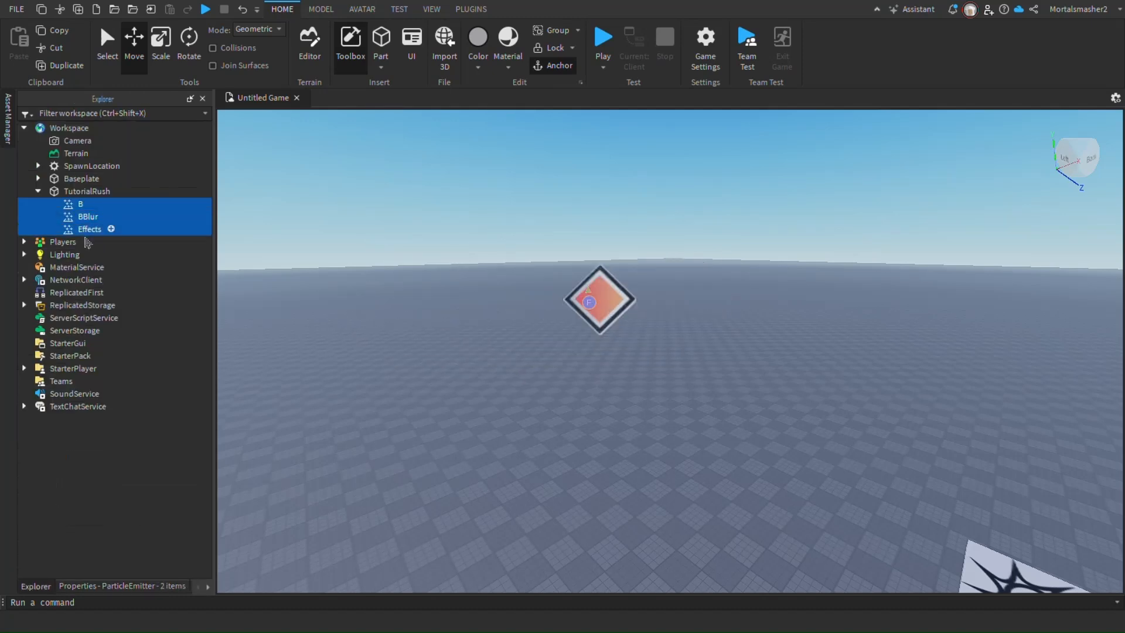
{"action": "left_click", "coordinate": [85, 586]}
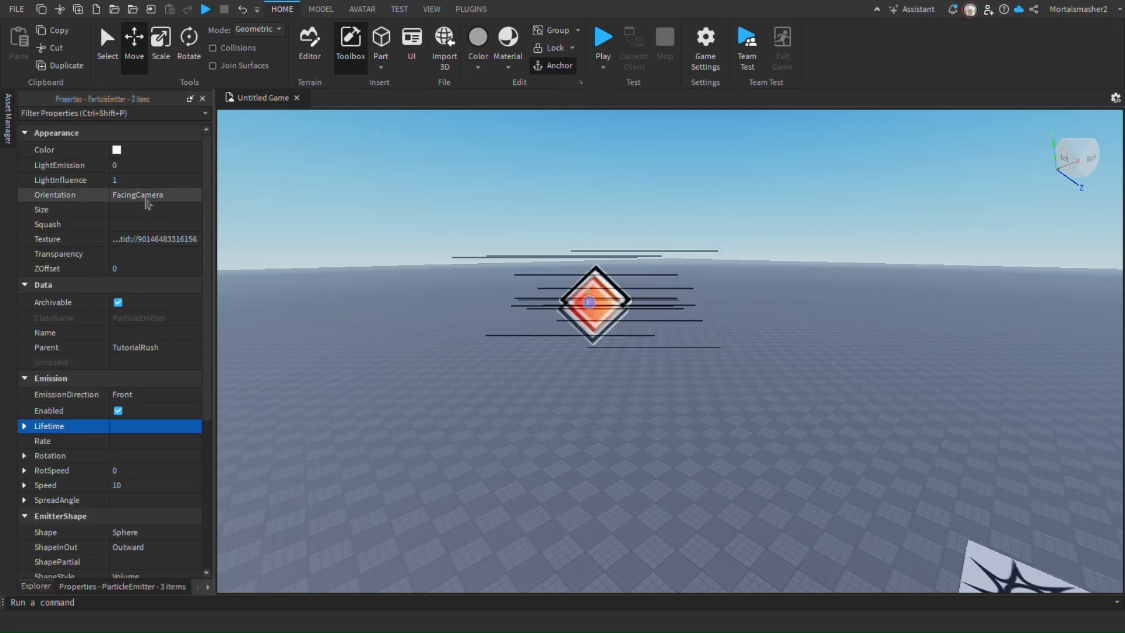
{"action": "left_click", "coordinate": [284, 440]}
{"action": "right_click_drag", "start_coordinate": [364, 457], "coordinate": [703, 500]}
{"action": "key", "text": "d"}
{"action": "key", "text": "w"}
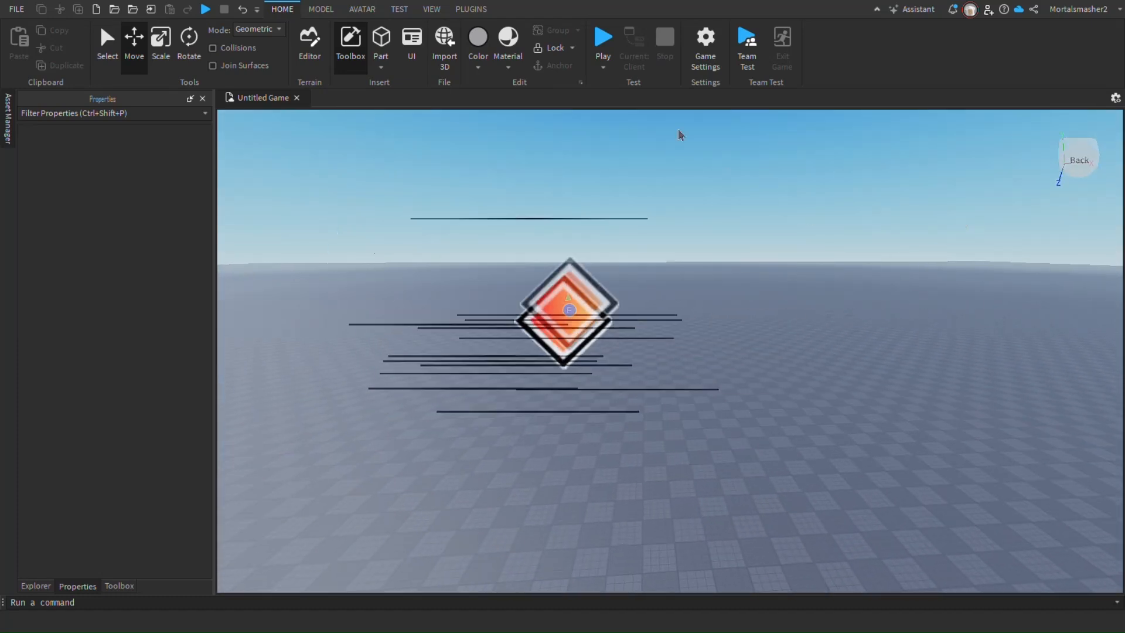
{"action": "key", "text": "s"}
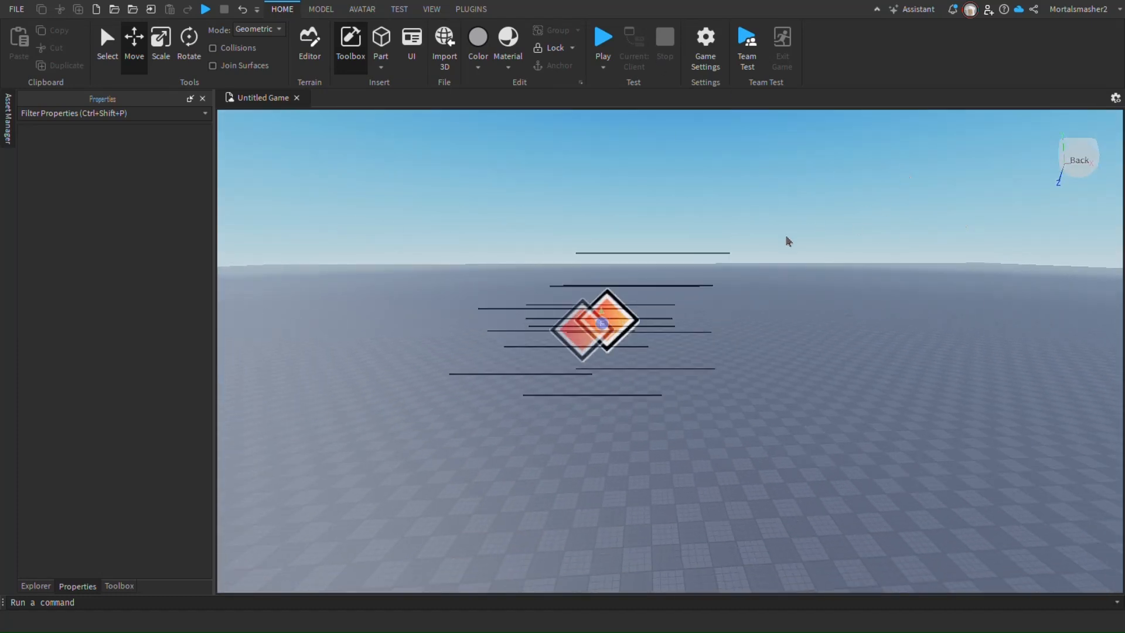
Playtest the game, walk around to view the entity, and stop the test.
{"action": "left_click", "coordinate": [604, 41]}
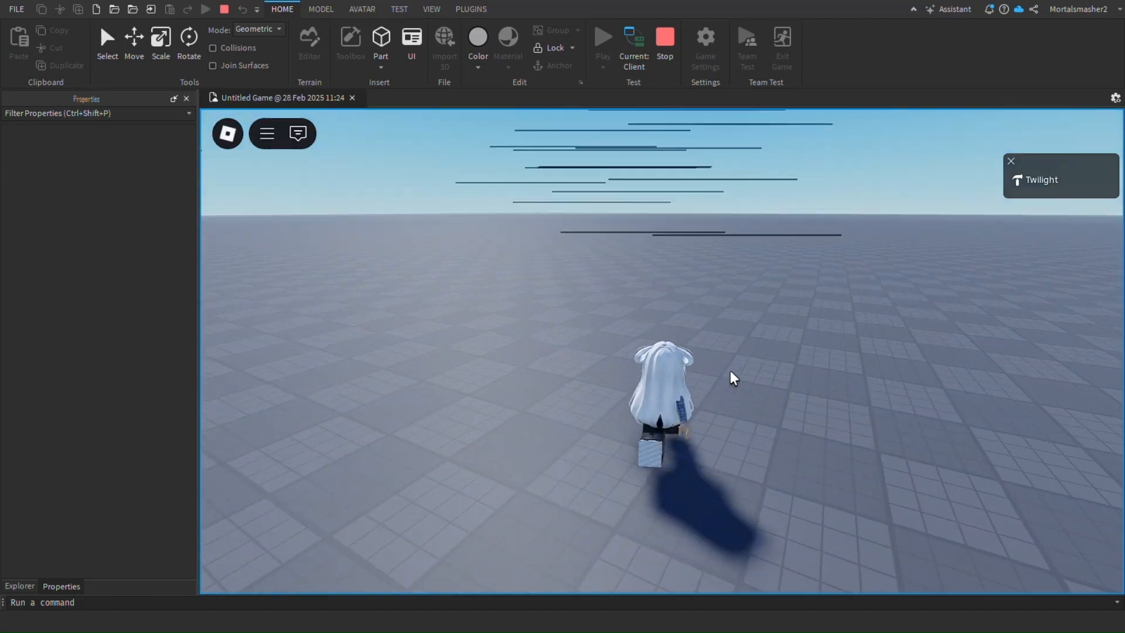
{"action": "right_click_drag", "start_coordinate": [730, 370], "coordinate": [730, 370]}
{"action": "key", "text": "s"}
{"action": "key", "text": "w"}
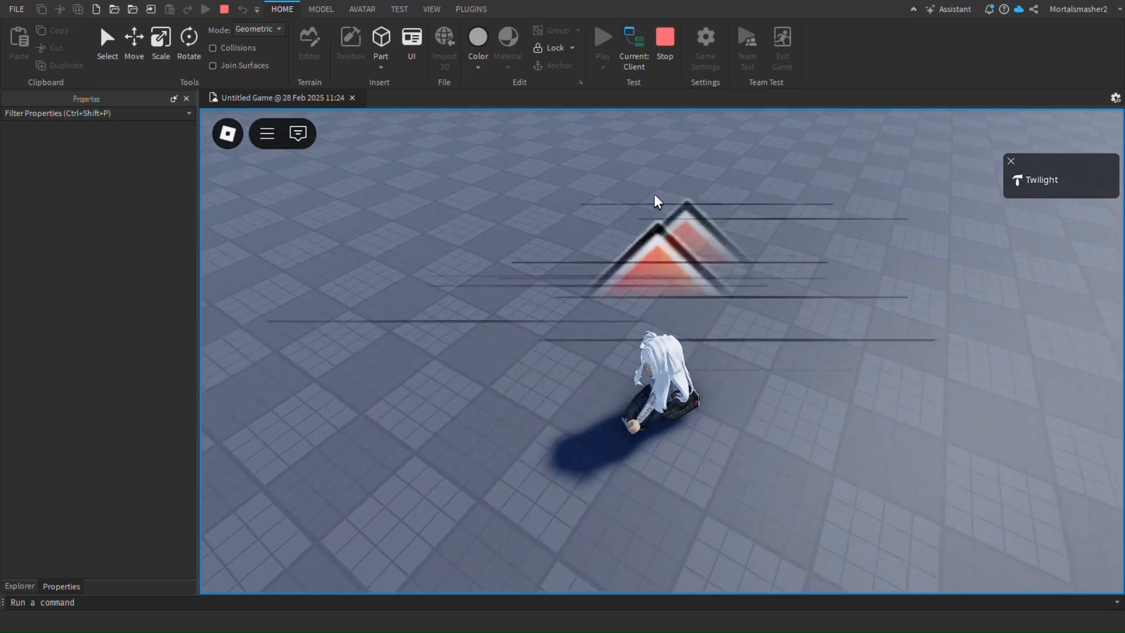
{"action": "left_click", "coordinate": [656, 66]}
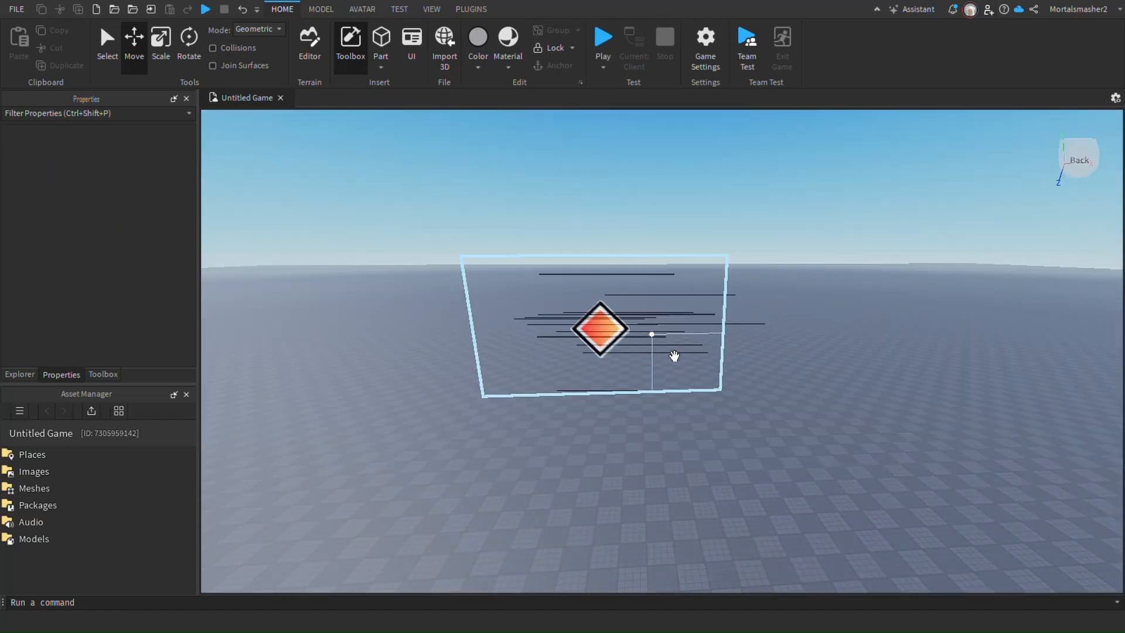
Anchor the TutorialRush part and start another playtest.
{"action": "left_click", "coordinate": [660, 319]}
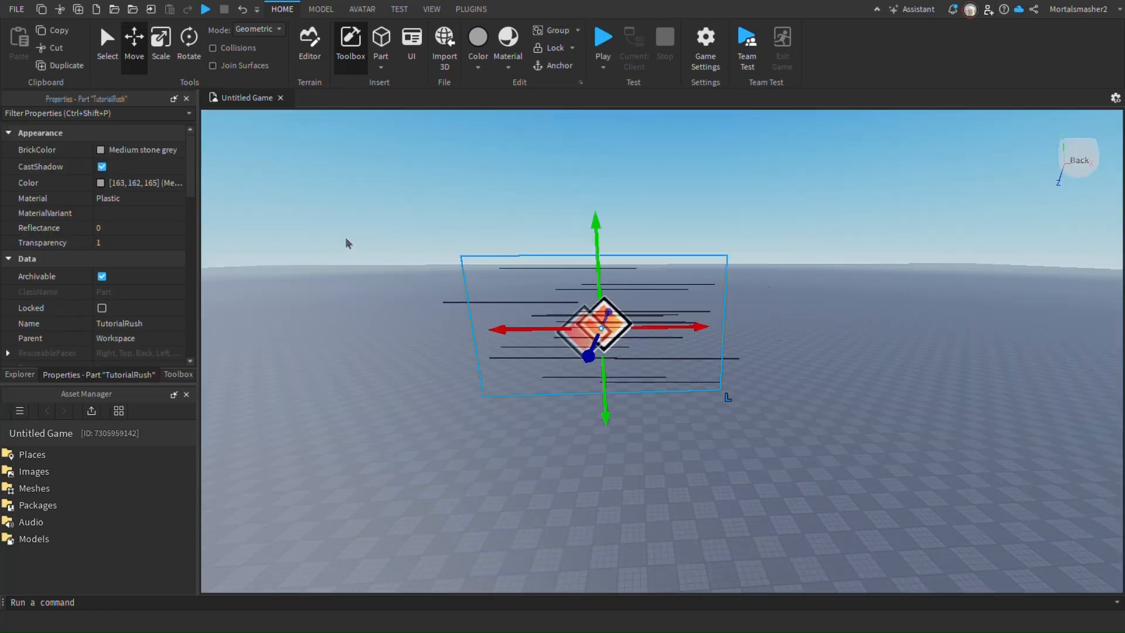
{"action": "left_click", "coordinate": [546, 66]}
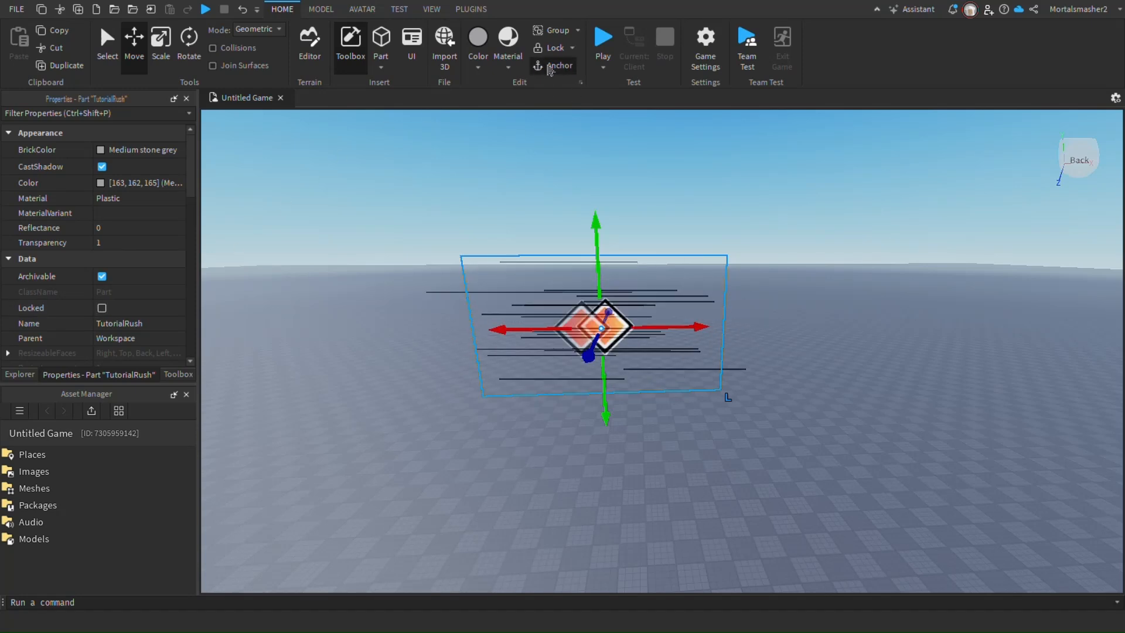
{"action": "left_click", "coordinate": [603, 45]}
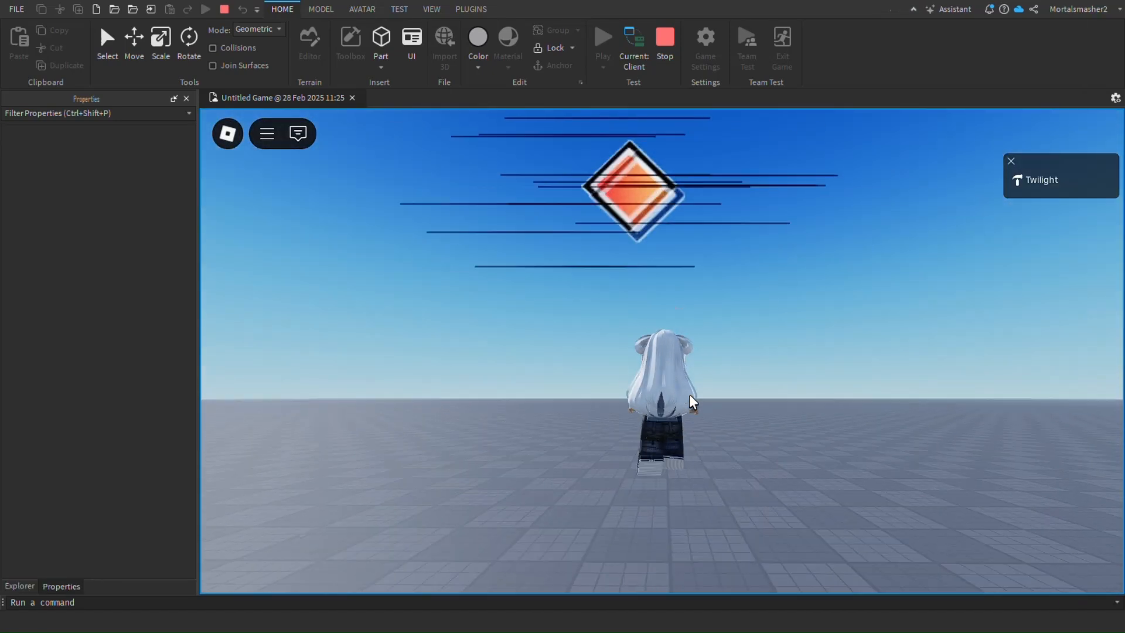
Walk and jump around the anchored entity in the playtest to examine its particle effects from several sides.
{"action": "key", "text": "space"}
{"action": "right_click_drag", "start_coordinate": [689, 393], "coordinate": [689, 393]}
{"action": "key", "text": "d"}
{"action": "key", "text": "s"}
{"action": "key", "text": "d"}
{"action": "key", "text": "space"}
{"action": "key", "text": "space"}
{"action": "key", "text": "s"}
{"action": "key", "text": "space"}
{"action": "key", "text": "w"}
{"action": "key", "text": "a"}
{"action": "key", "text": "d"}
{"action": "key", "text": "s"}
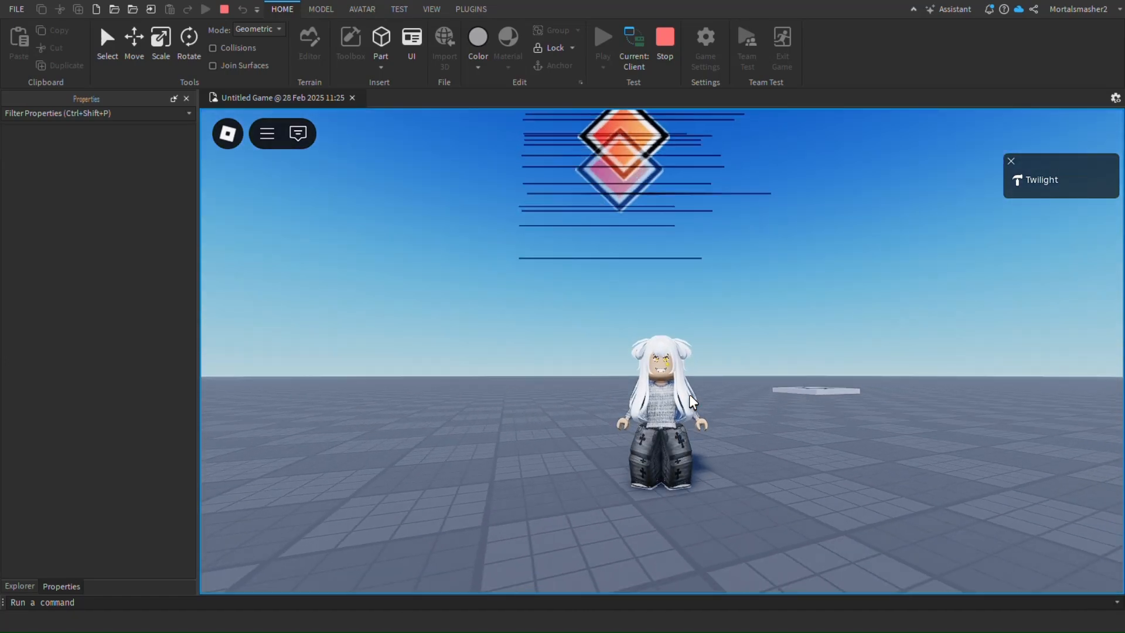